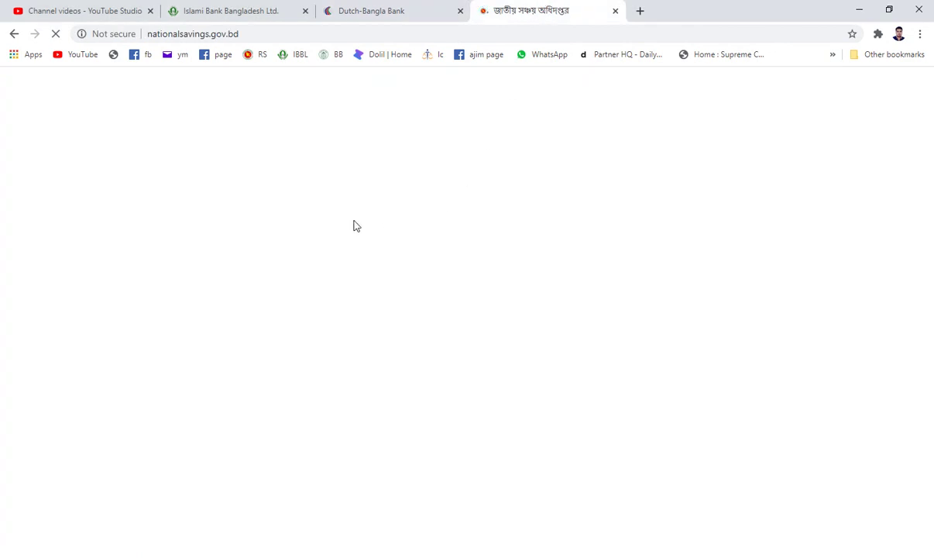
Switch to the Islami Bank Bangladesh website and look over its homepage
left_click(233, 11)
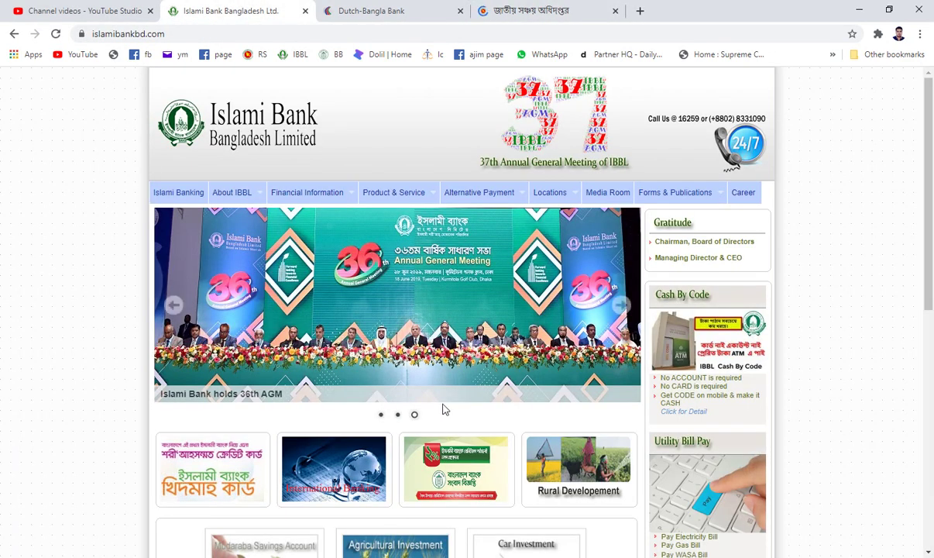
scroll(447, 464, "down", 2)
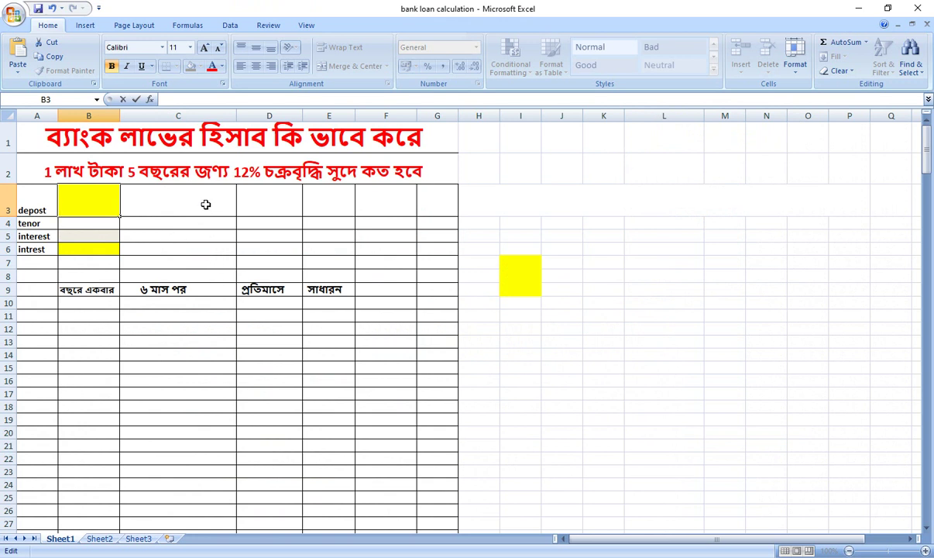
left_click(284, 172)
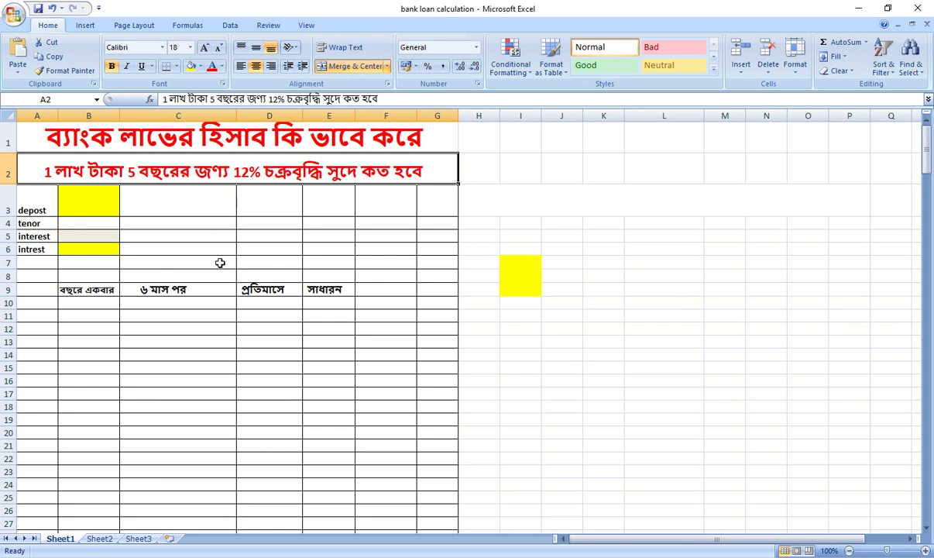
left_click(74, 201)
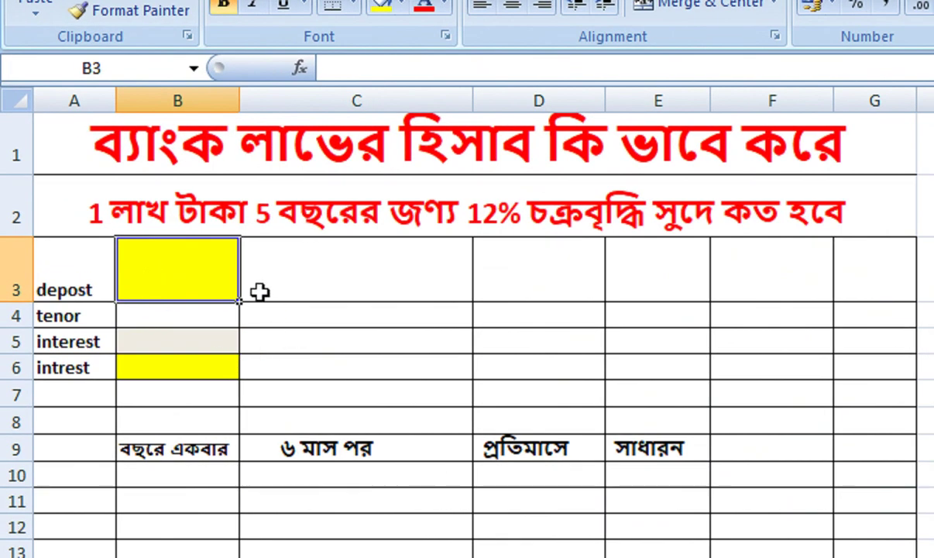
left_click(103, 219)
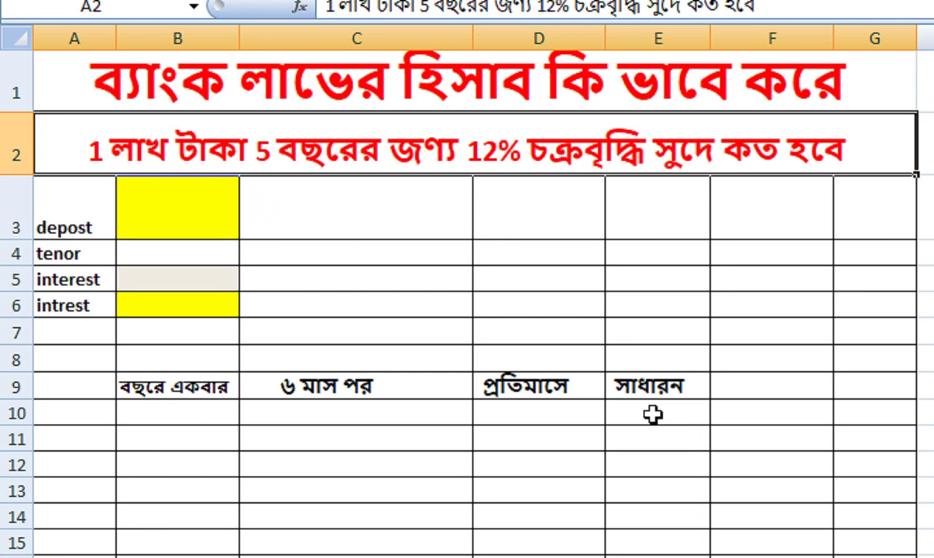
left_click(653, 415)
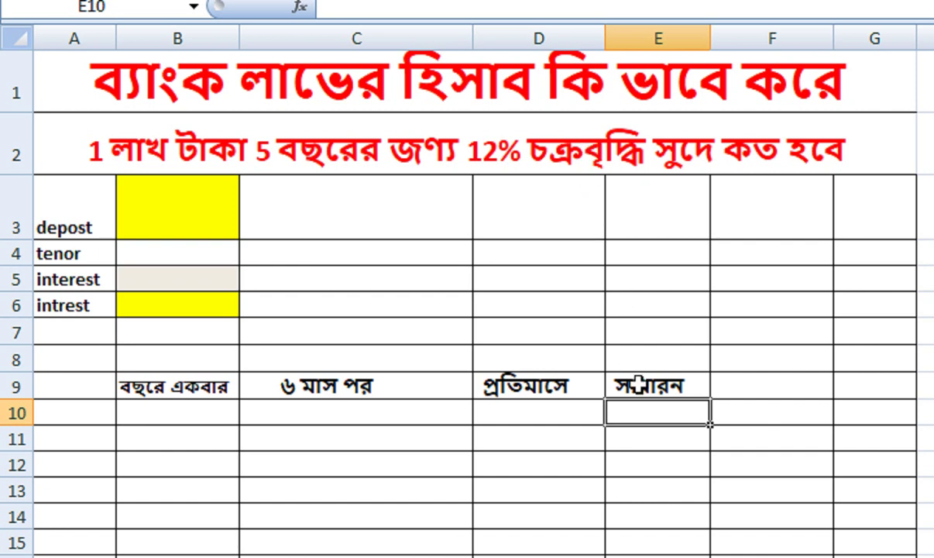
type("=")
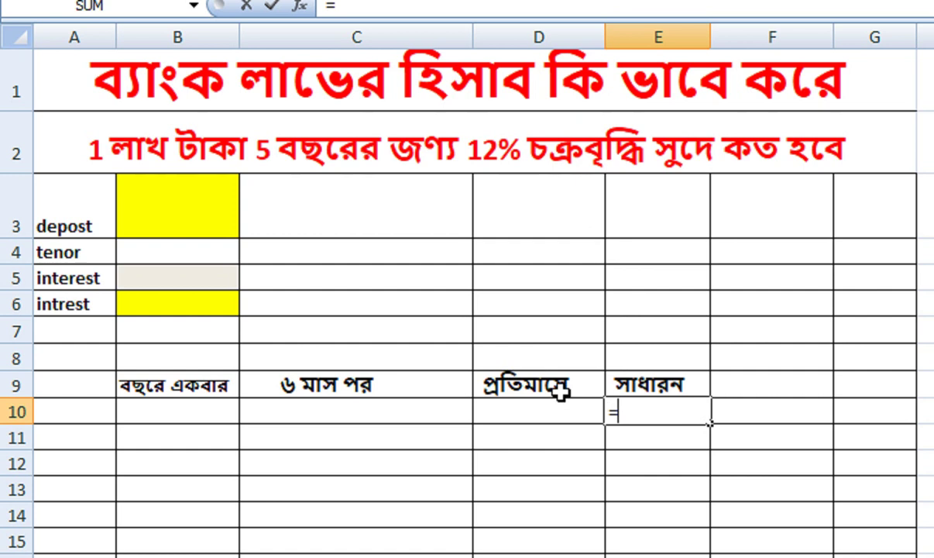
key("Escape")
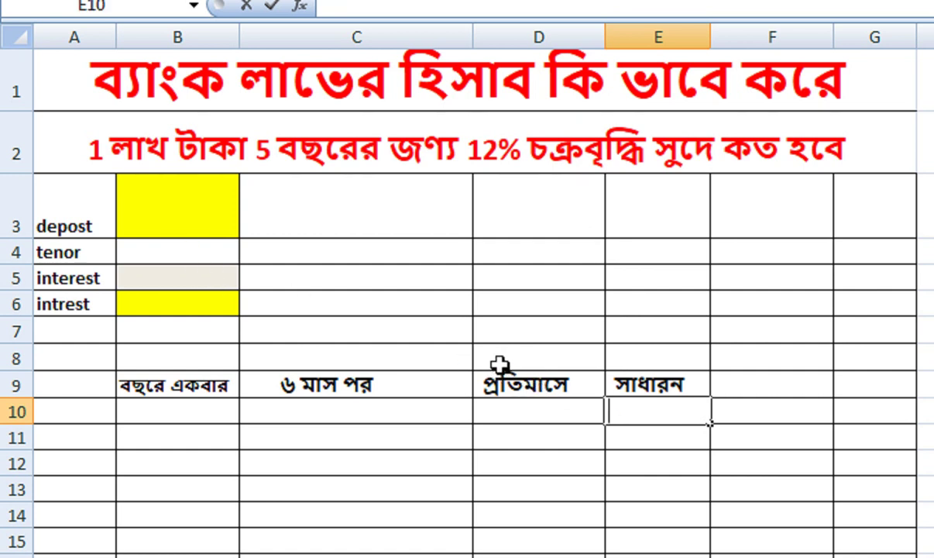
Enter a deposit of 100000 in B3, a tenor of 5 in B4 and an interest rate of 12% in B5
left_click(181, 214)
type("100000")
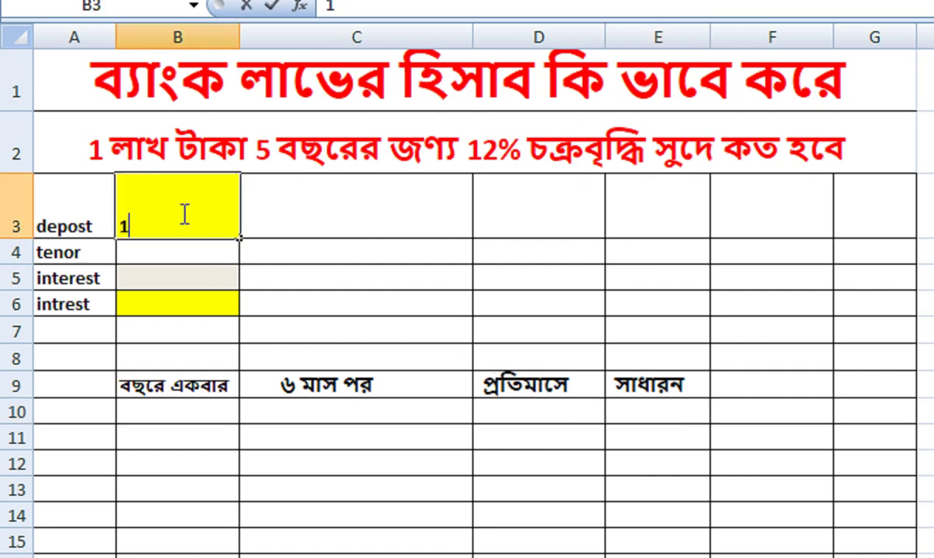
left_click(190, 258)
type("5")
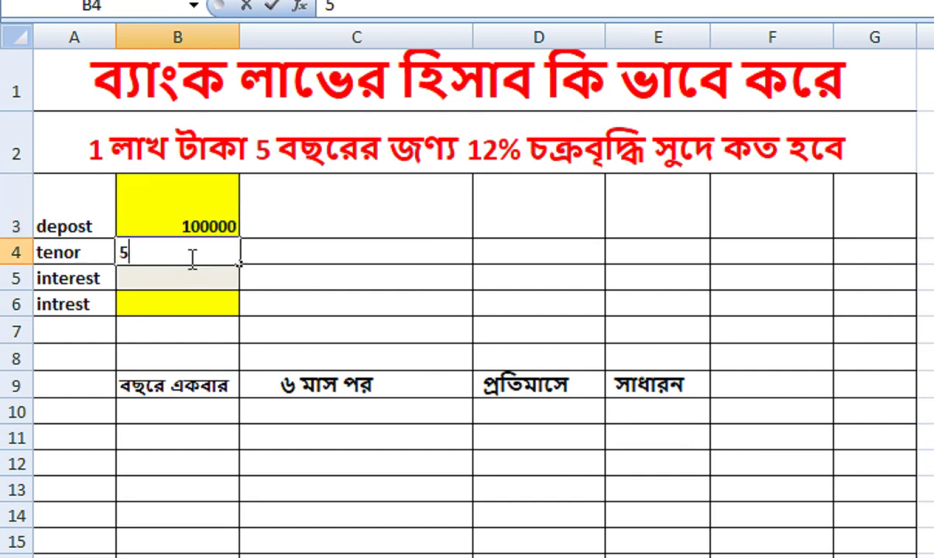
left_click(193, 273)
type("12")
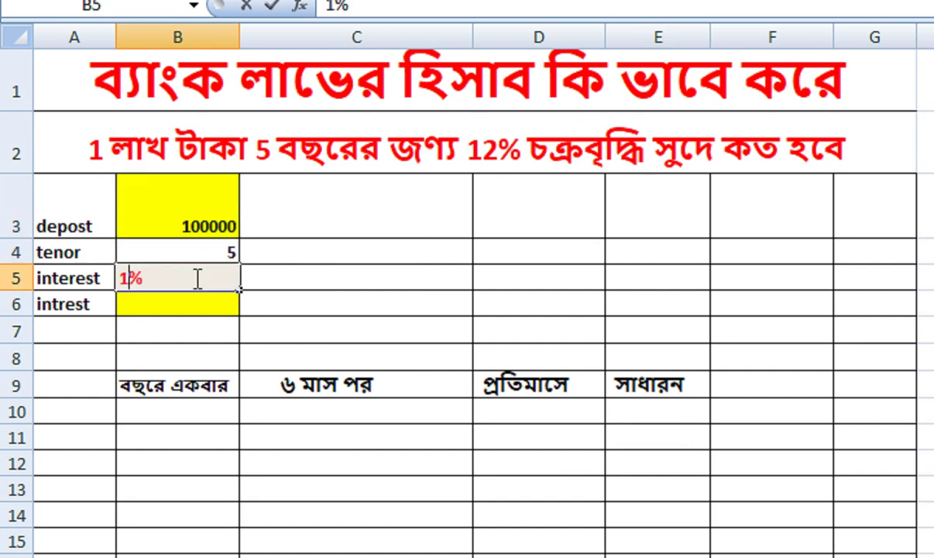
key("Return")
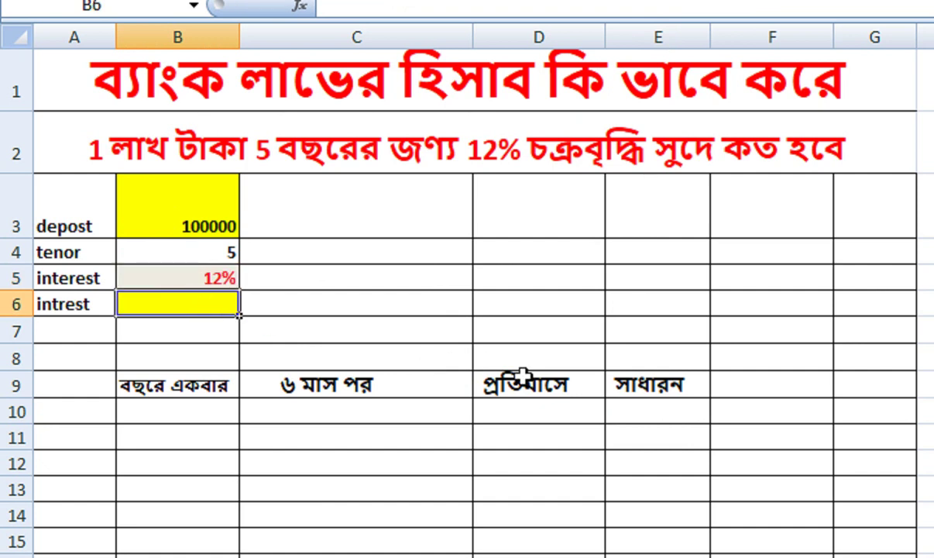
Calculate the simple-interest total in E10 under সাধারন with the formula =B3*B4*B5+B3
left_click(622, 410)
type("=")
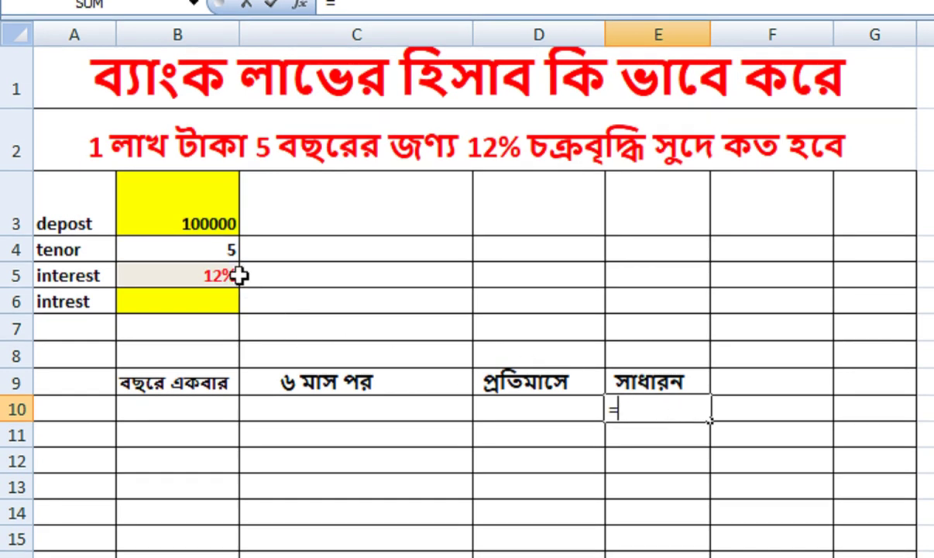
left_click(203, 217)
type("*")
left_click(218, 250)
type("*")
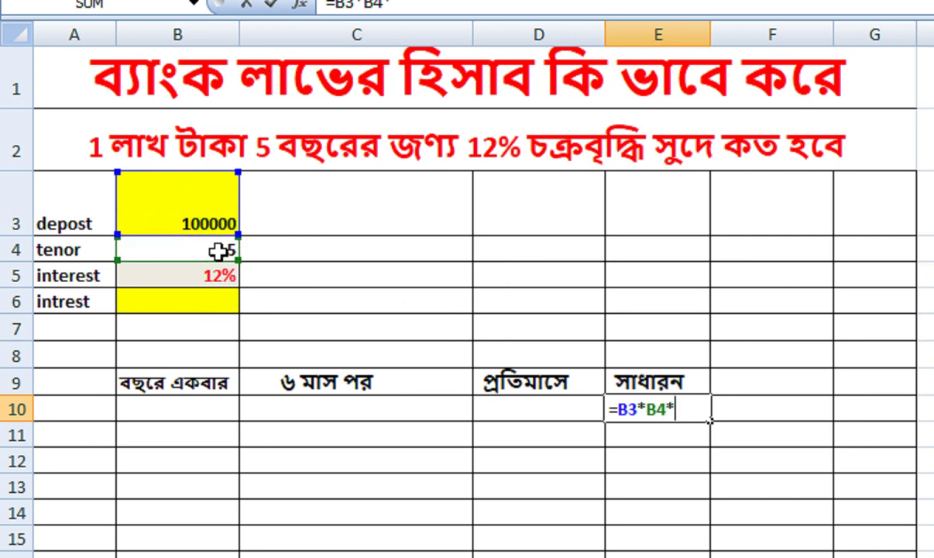
left_click(205, 275)
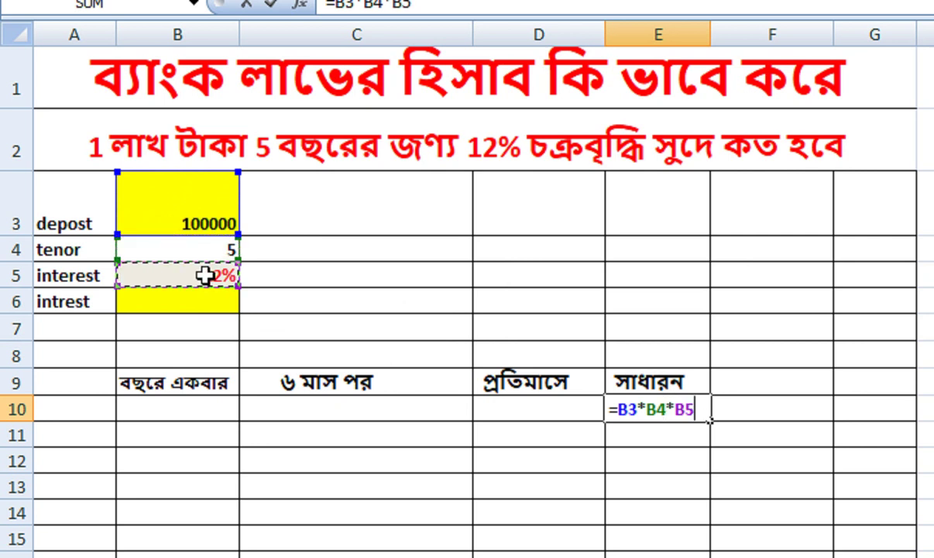
type("+")
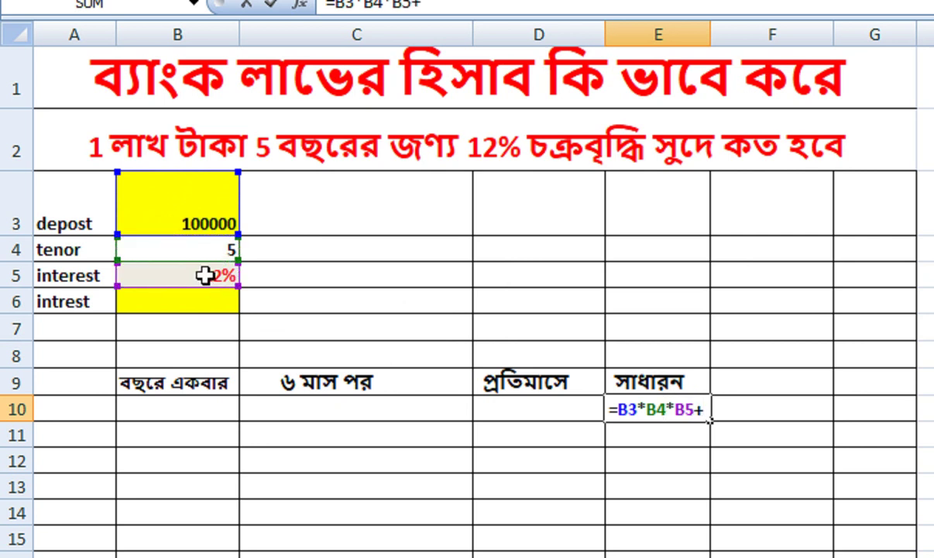
left_click(222, 219)
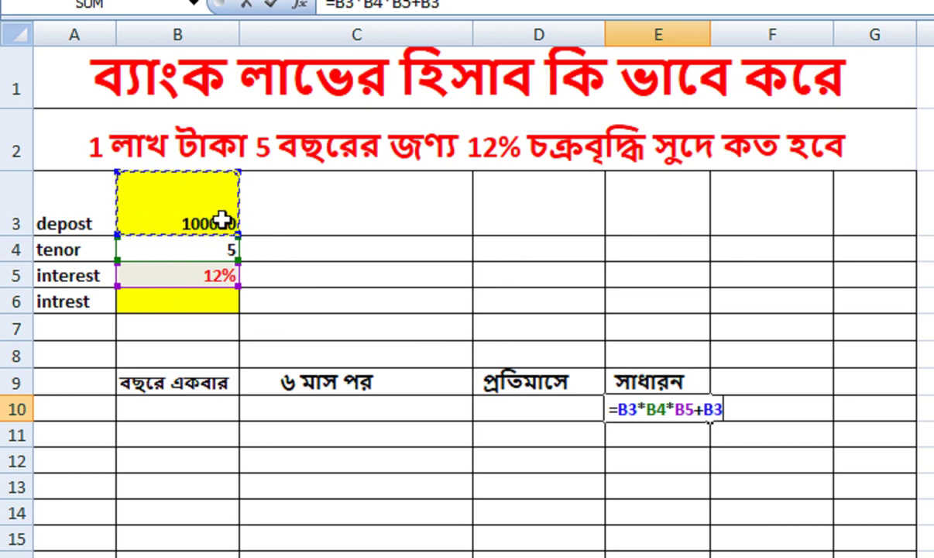
key("Return")
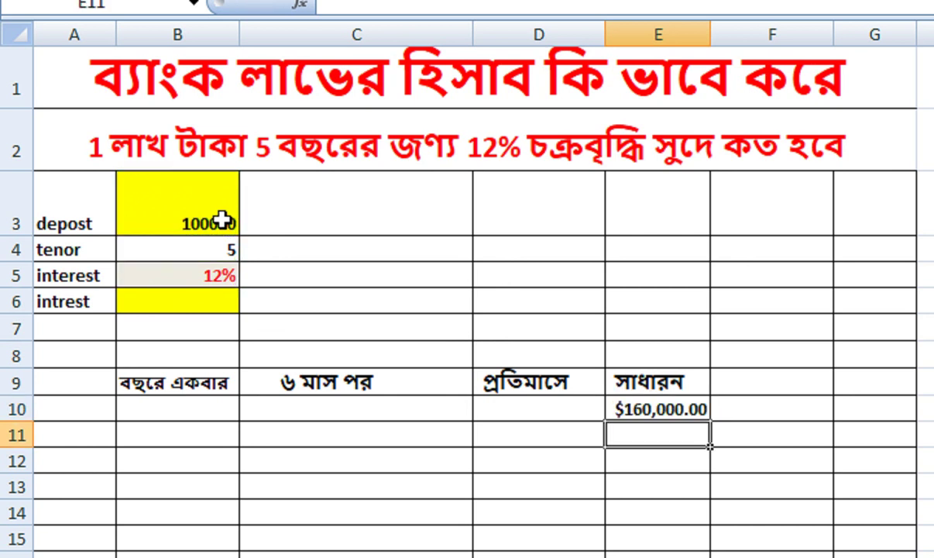
left_click(635, 408)
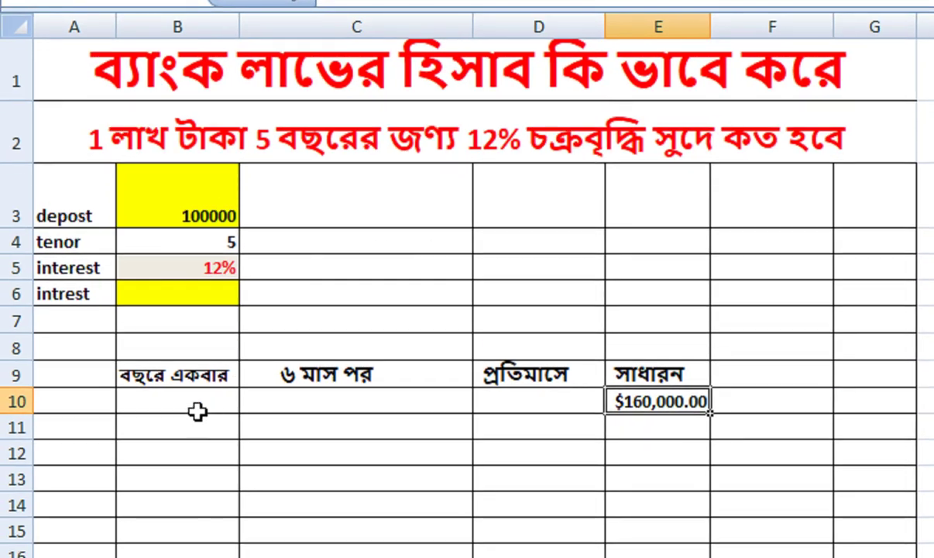
Calculate the yearly compounded value in B10 under বছরে একবার with the formula =FV(B5,B4,0,B3)
left_click(194, 407)
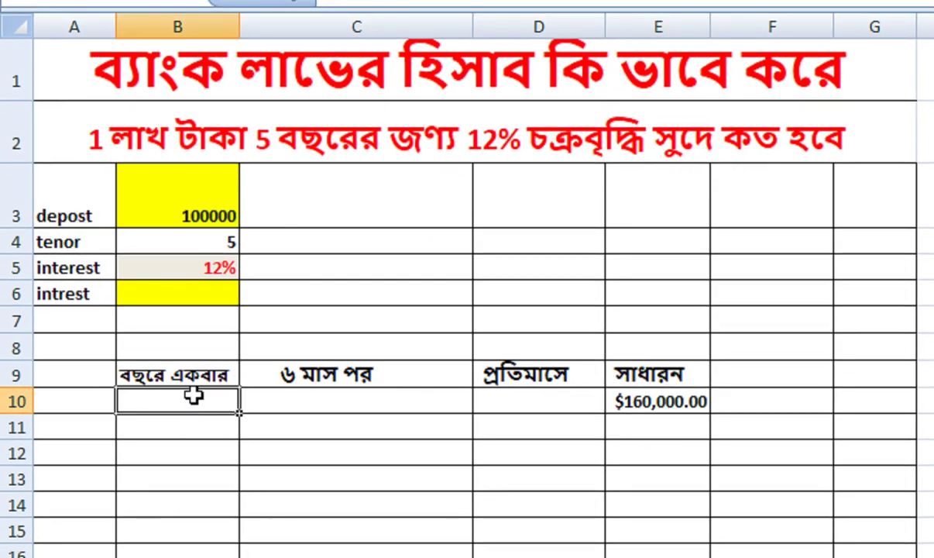
type("=")
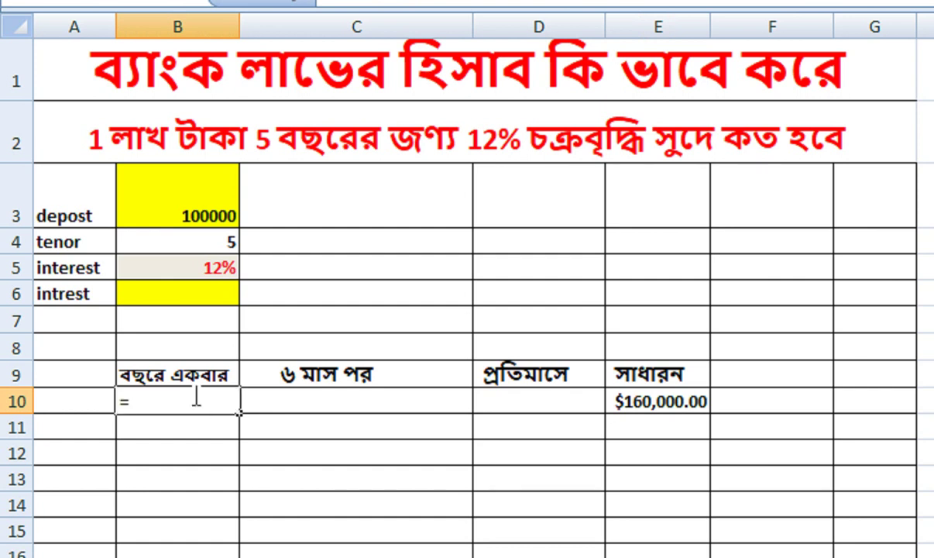
type("fv")
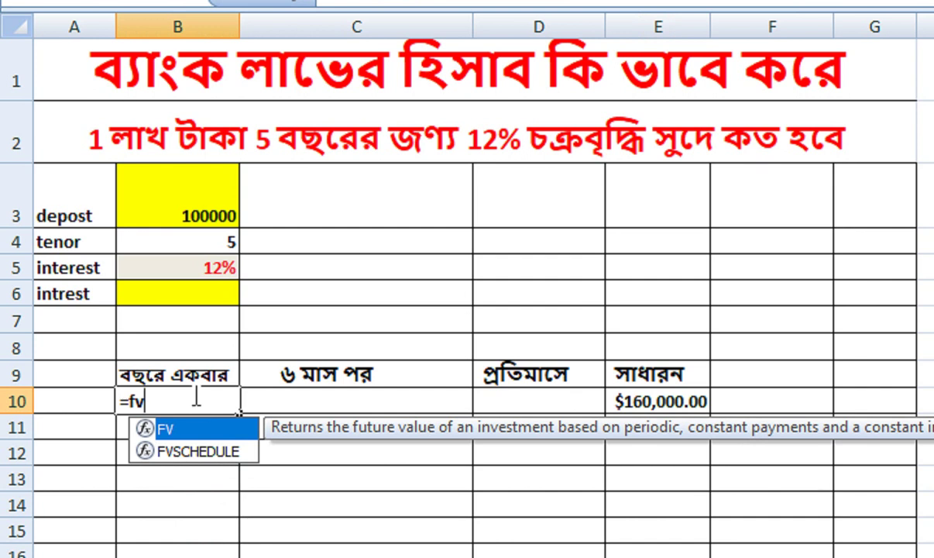
key("Tab")
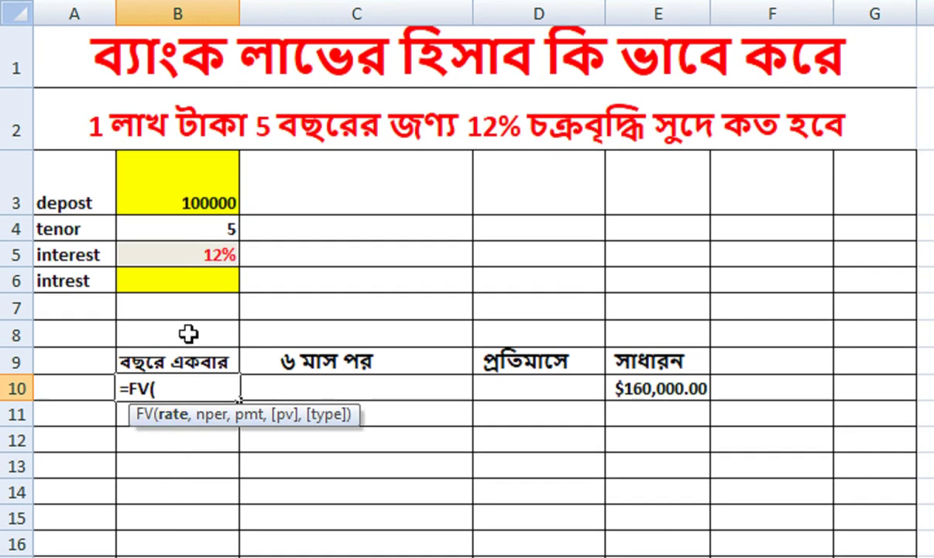
left_click(199, 262)
type(",")
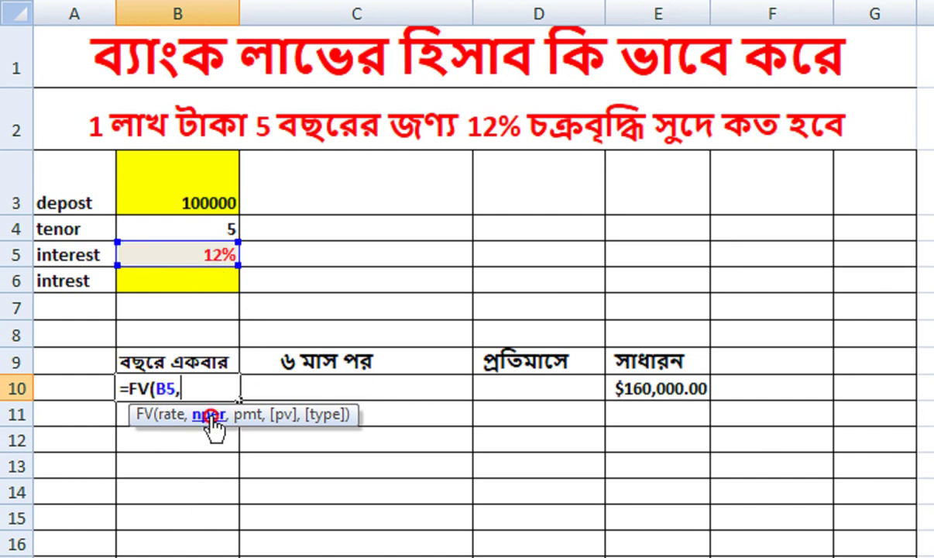
left_click(223, 227)
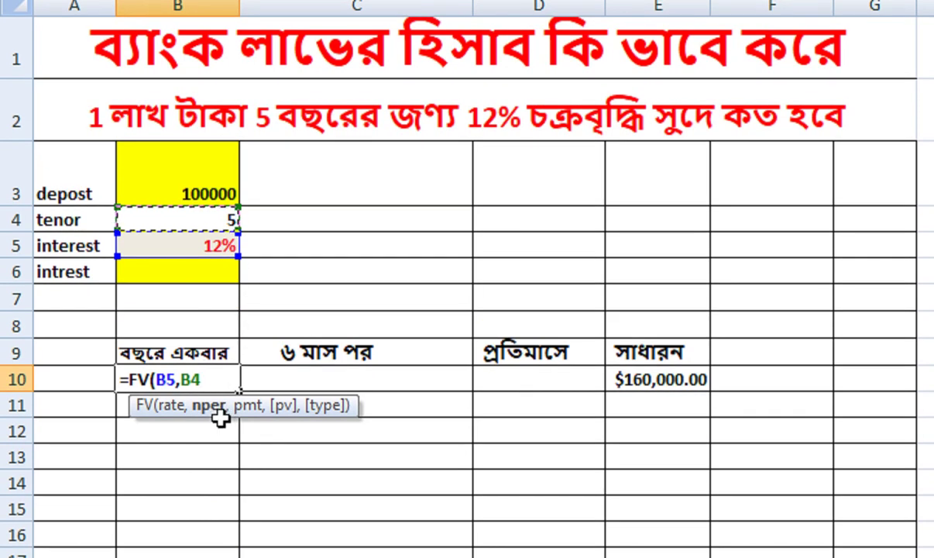
type(",")
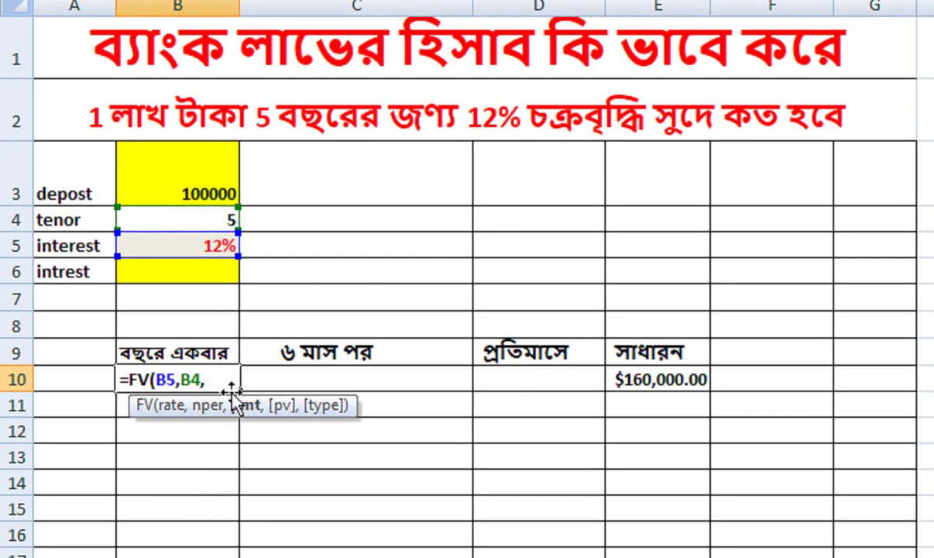
type("0,")
type(",")
left_click(192, 189)
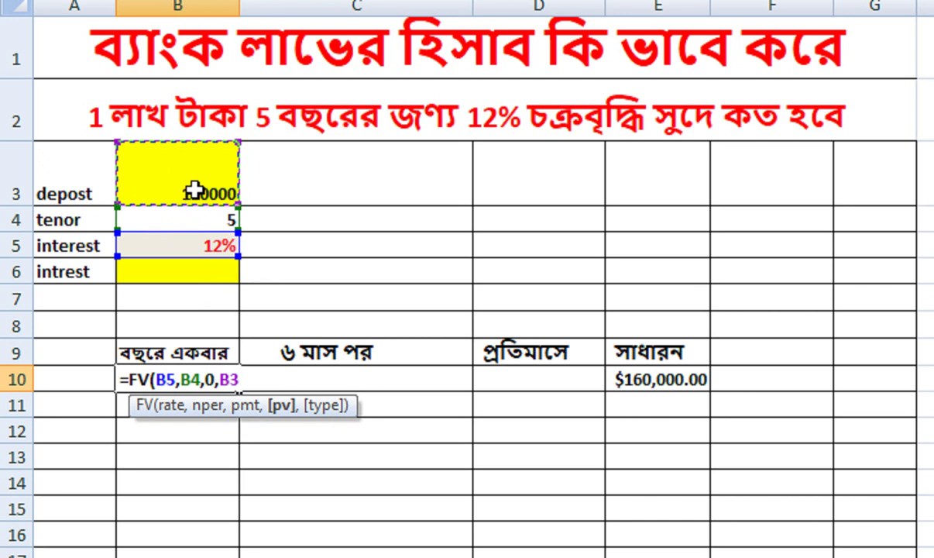
type(")")
key("Return")
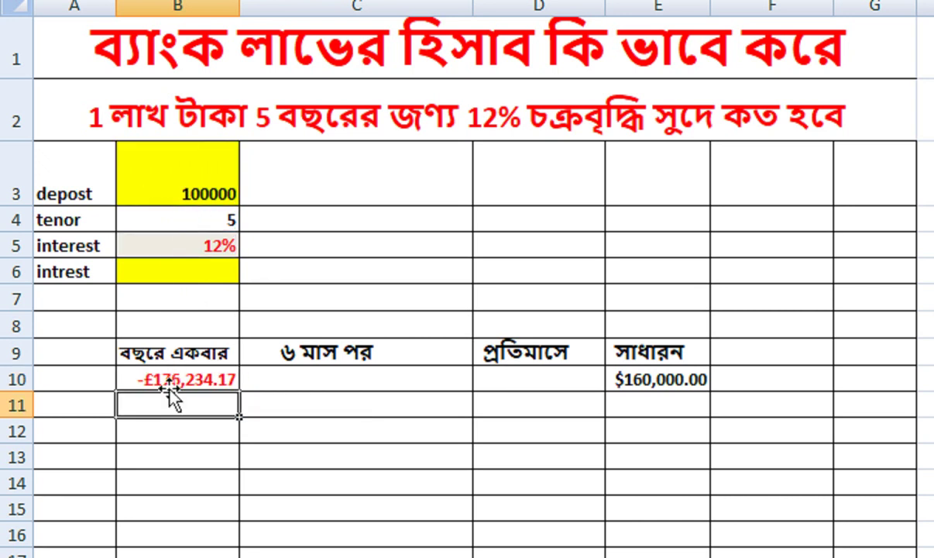
Make the present value negative in the B10 formula so it reads =FV(B5,B4,0,-B3)
double_click(200, 381)
left_click(221, 380)
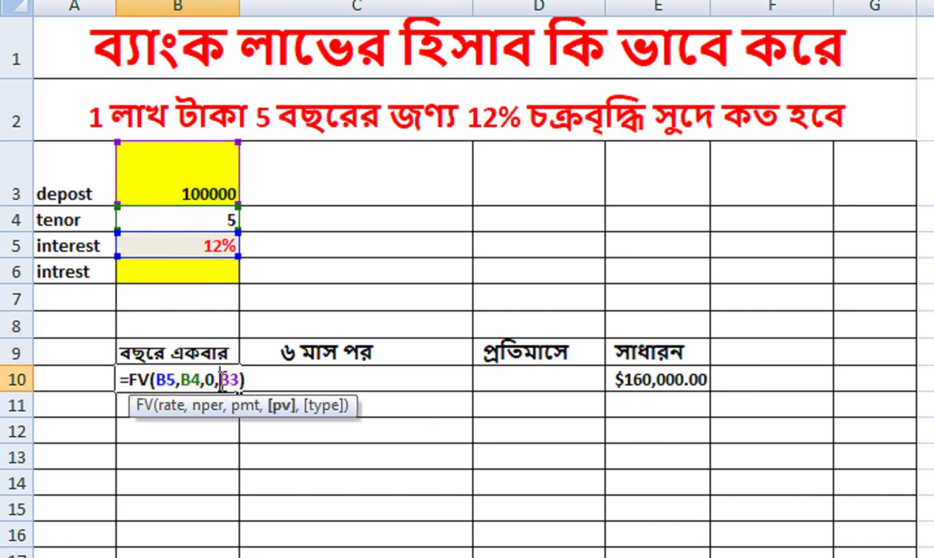
type("-")
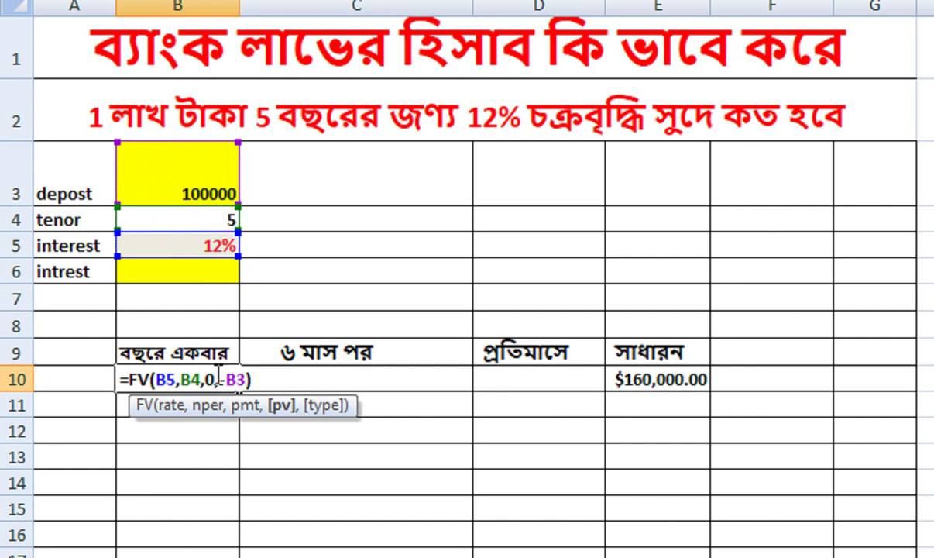
key("Return")
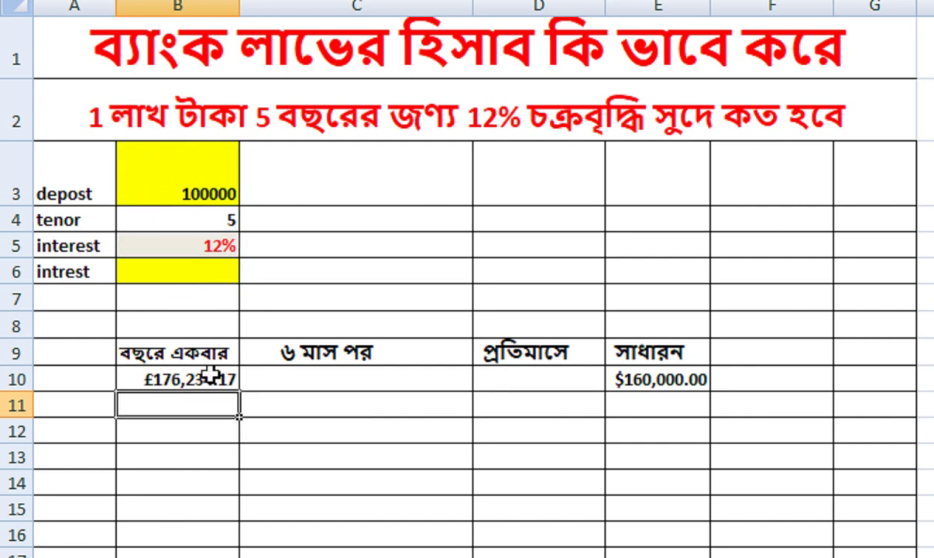
left_click(200, 387)
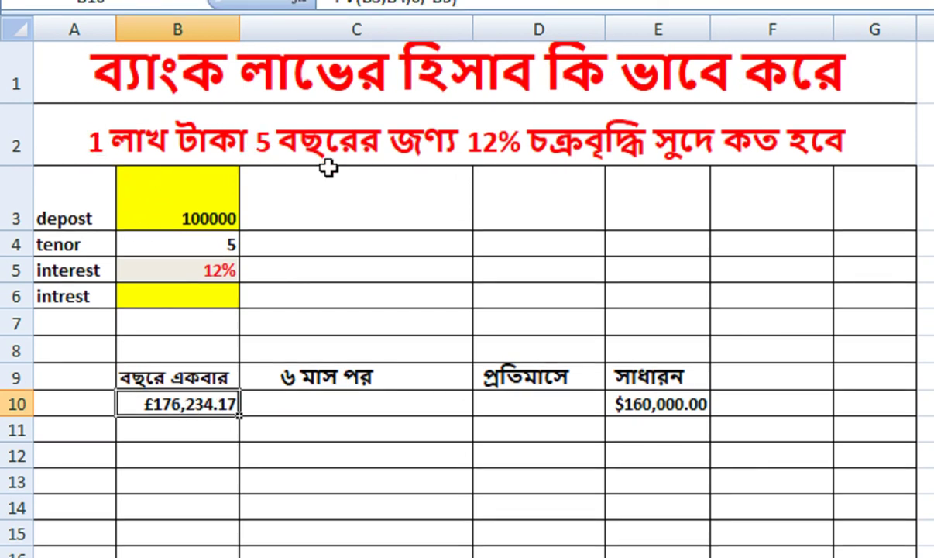
Calculate the half-yearly compounded value in C10 under ৬ মাস পর with the formula =FV(B5/2,B4*2,0,-B3)
left_click(320, 408)
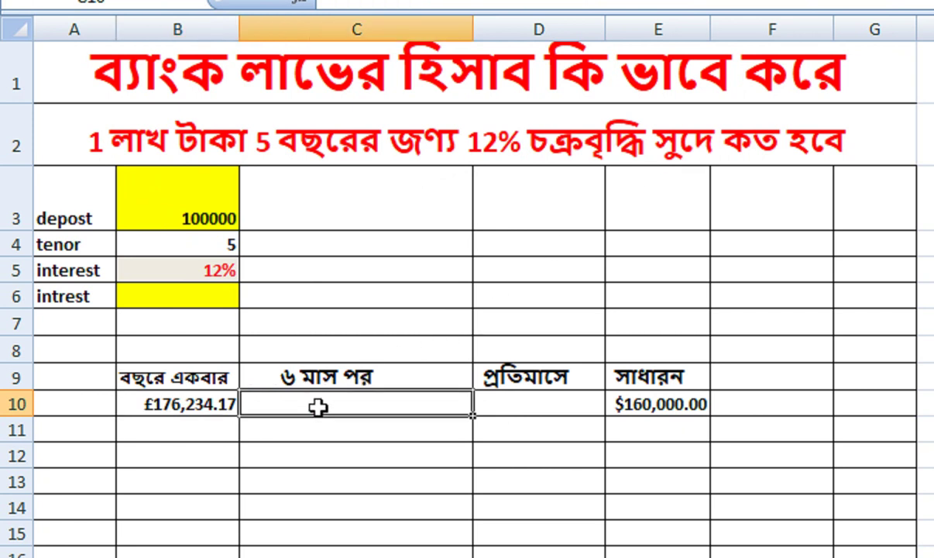
type("=")
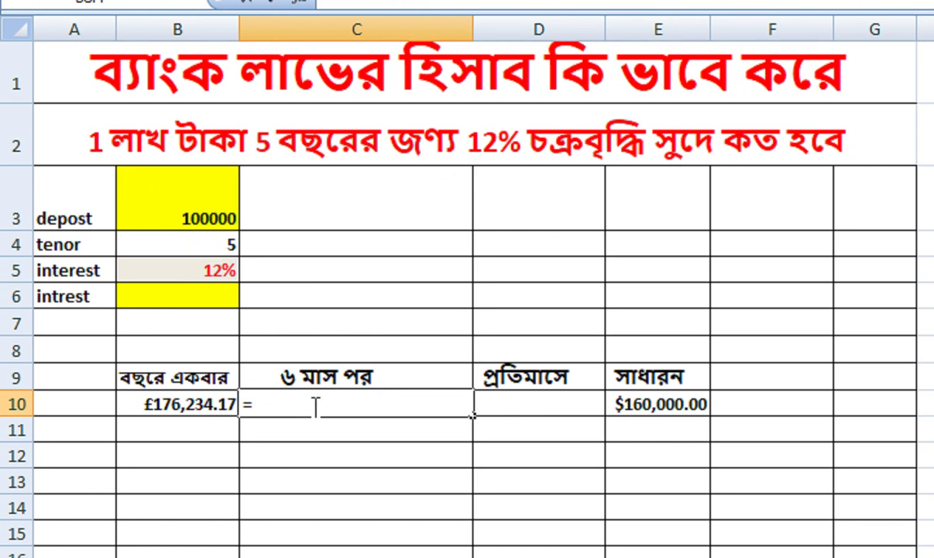
type("fv")
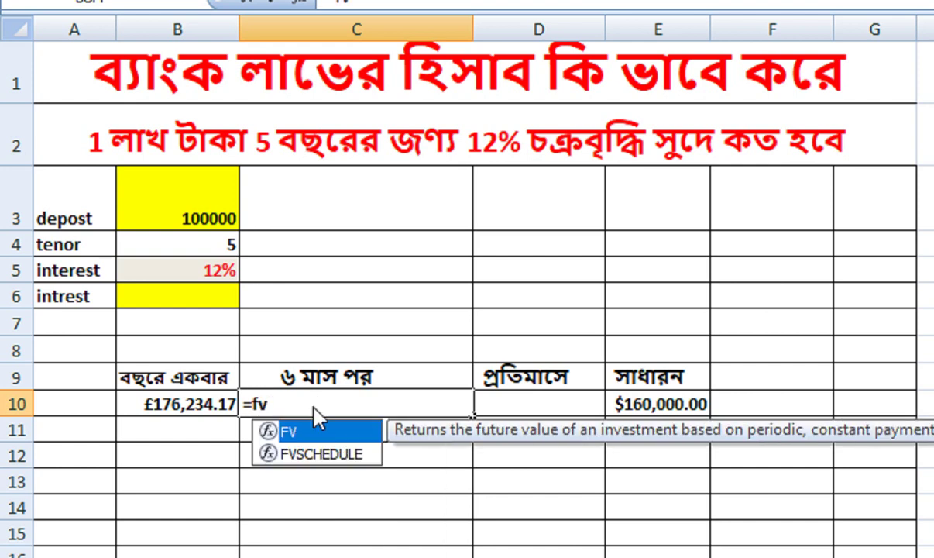
key("Tab")
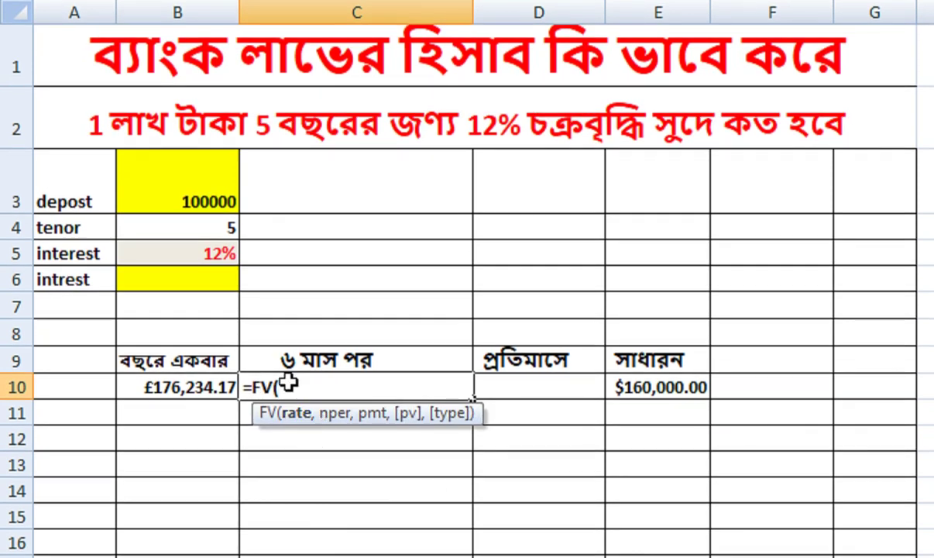
left_click(222, 256)
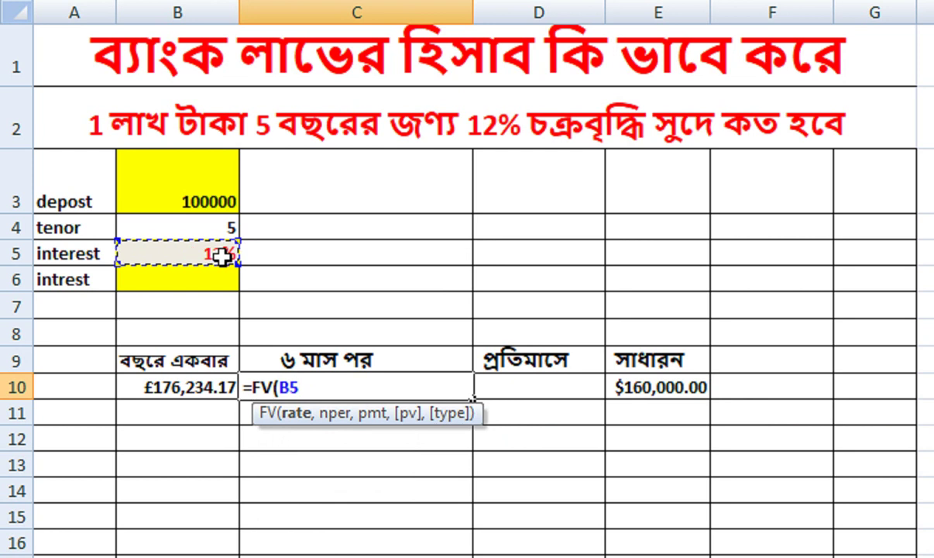
type("/2")
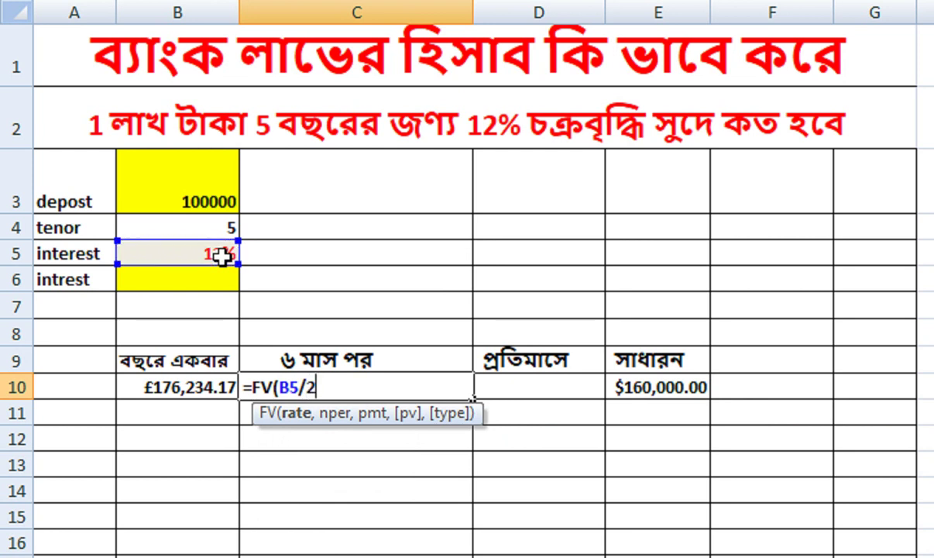
type(",")
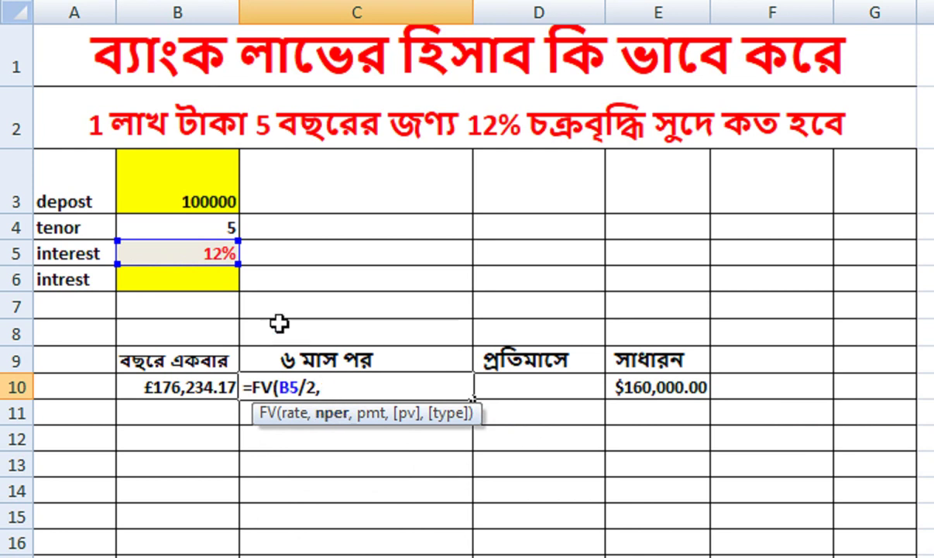
left_click(207, 226)
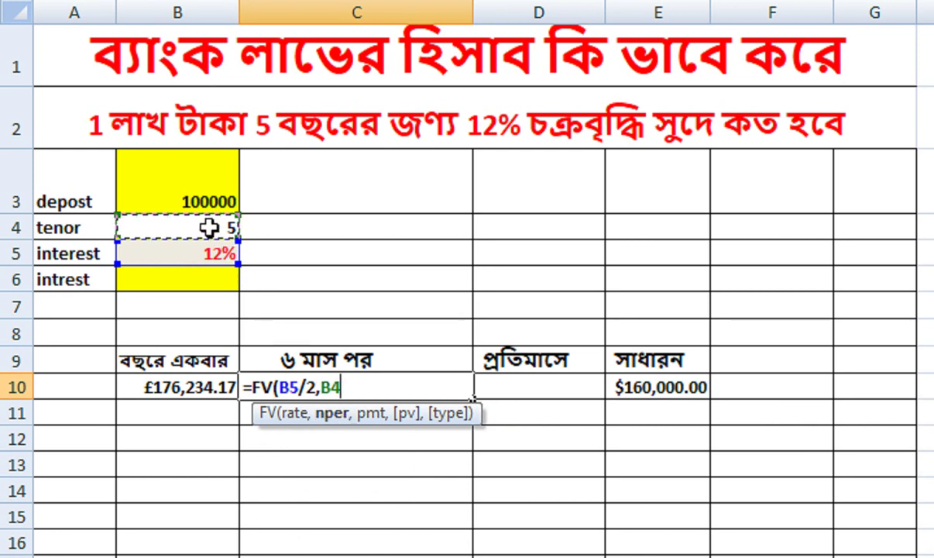
type("*")
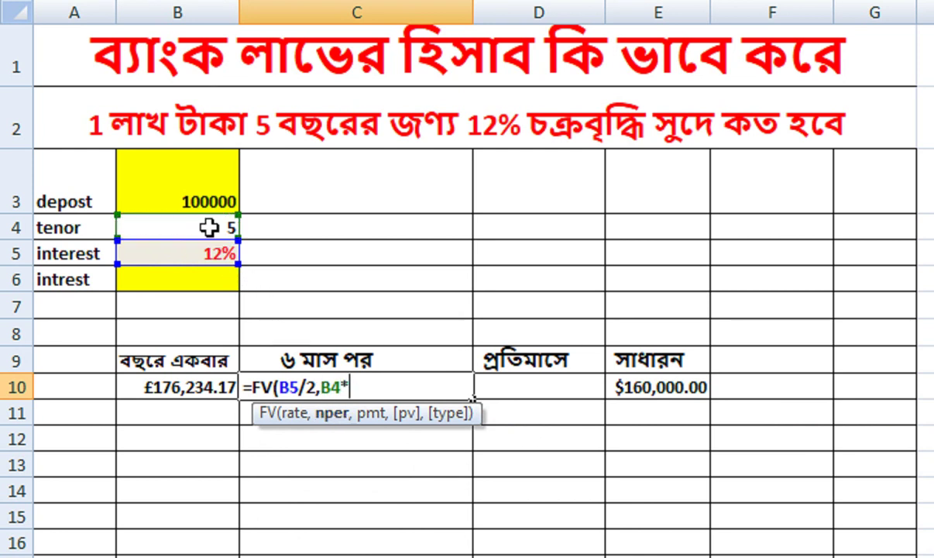
type("2,")
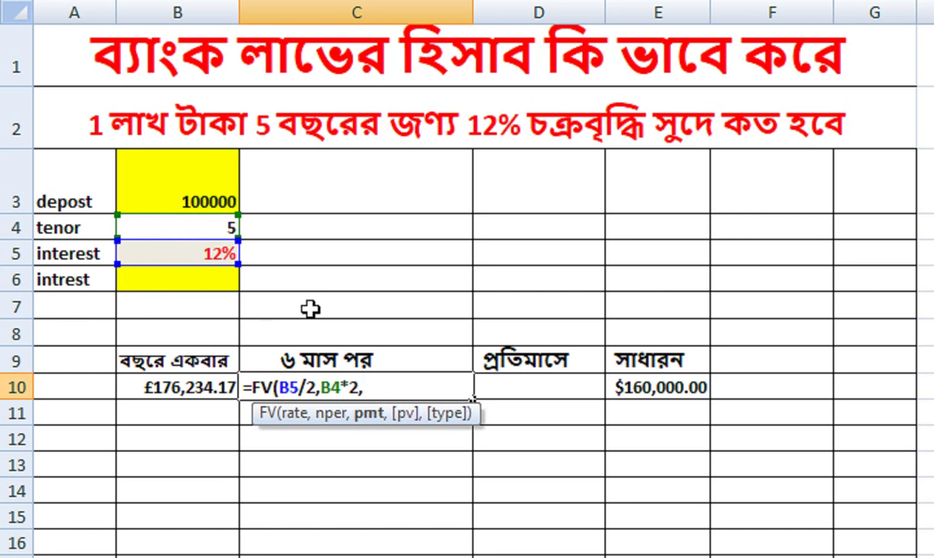
type("0")
type(",-")
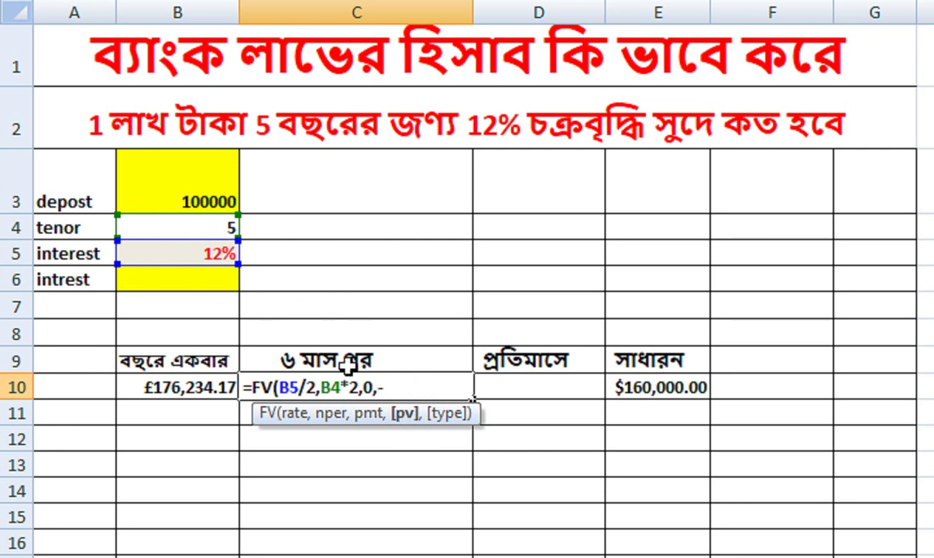
left_click(208, 202)
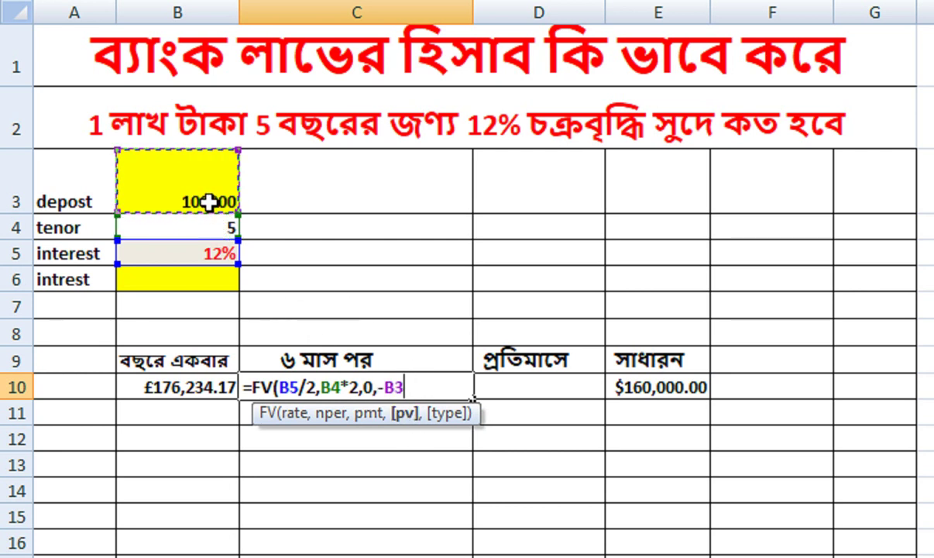
type(")")
key("Return")
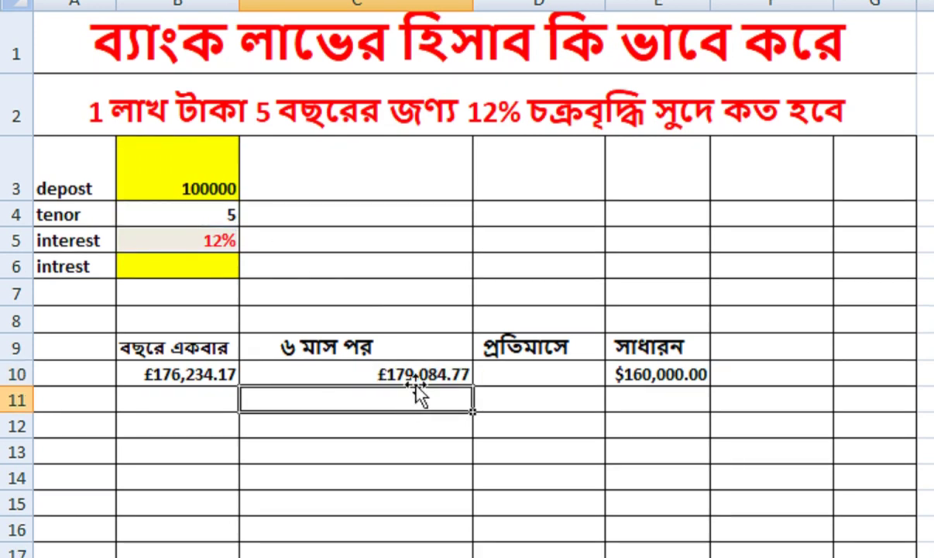
left_click(436, 374)
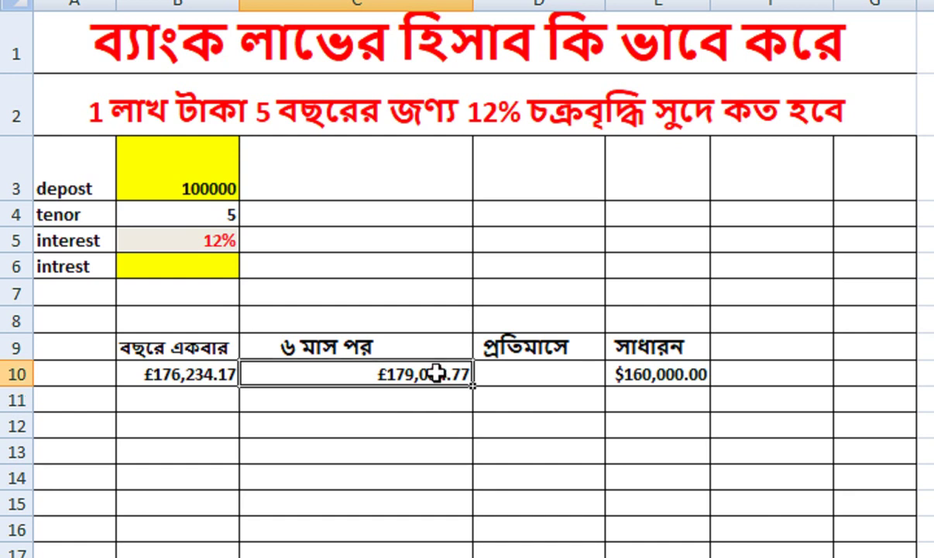
Try to calculate the monthly compounded value in D10 under প্রতিমাসে with the formula =FV(B5/12,5*12,0,-B30)
left_click(532, 375)
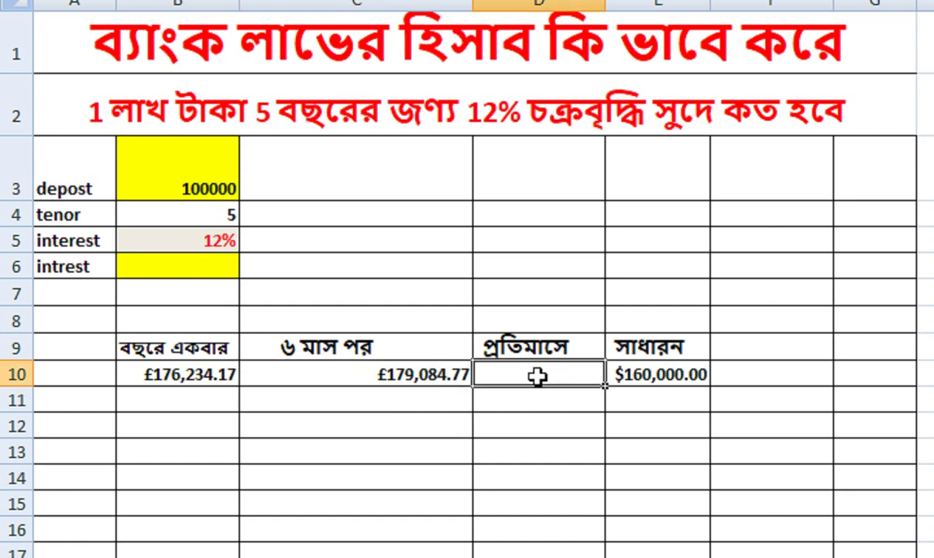
type("=")
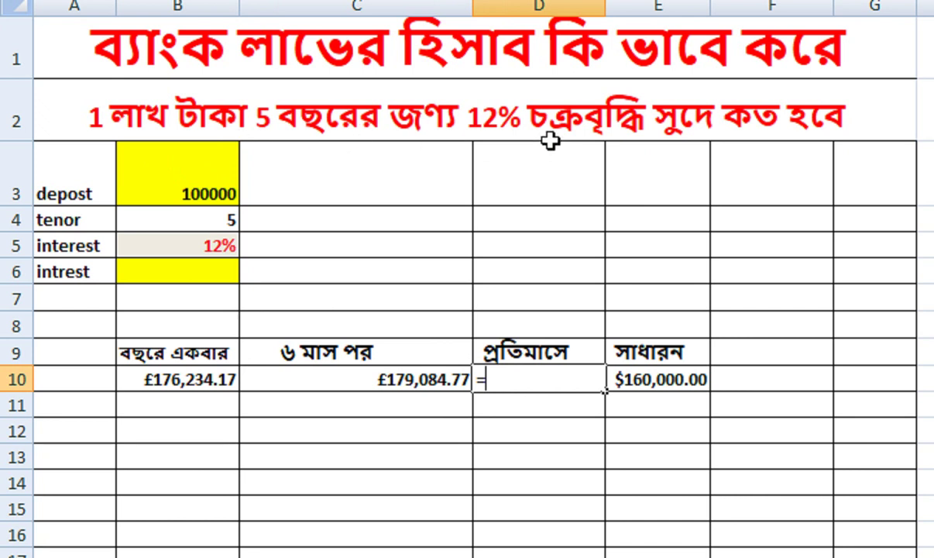
type("fv")
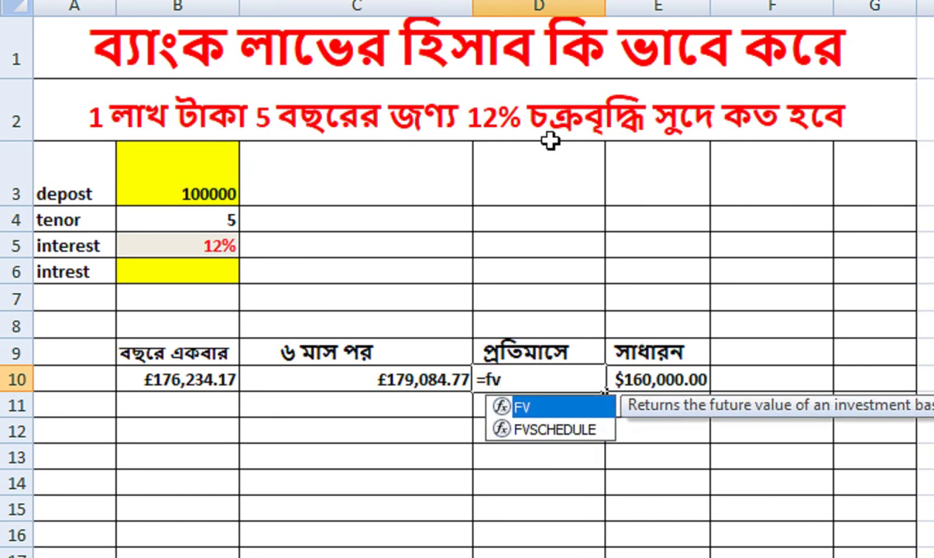
key("Tab")
left_click(195, 246)
type("/")
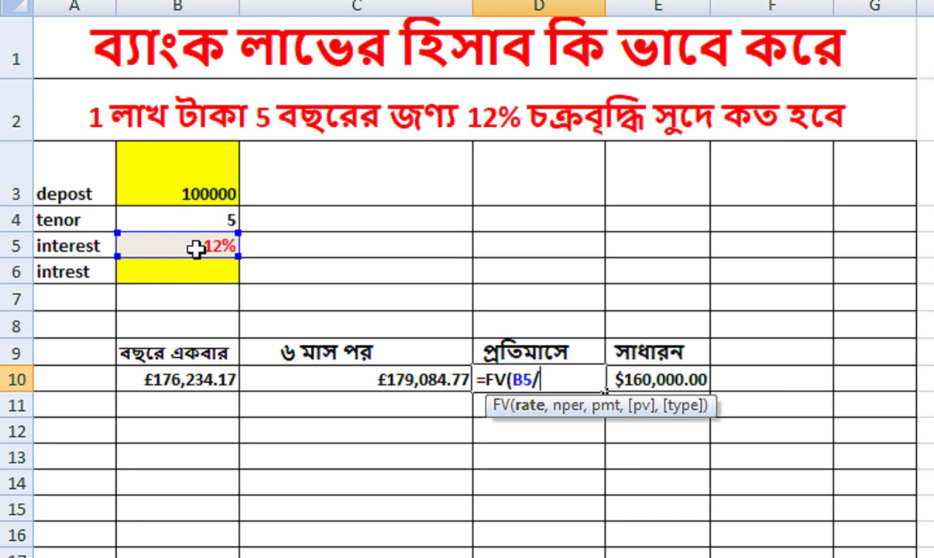
type("12,")
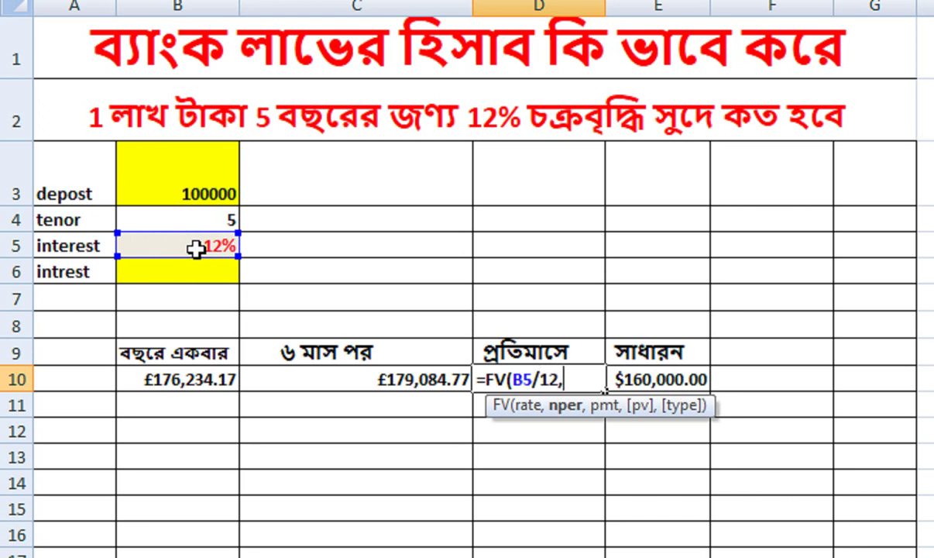
type("5*12,0")
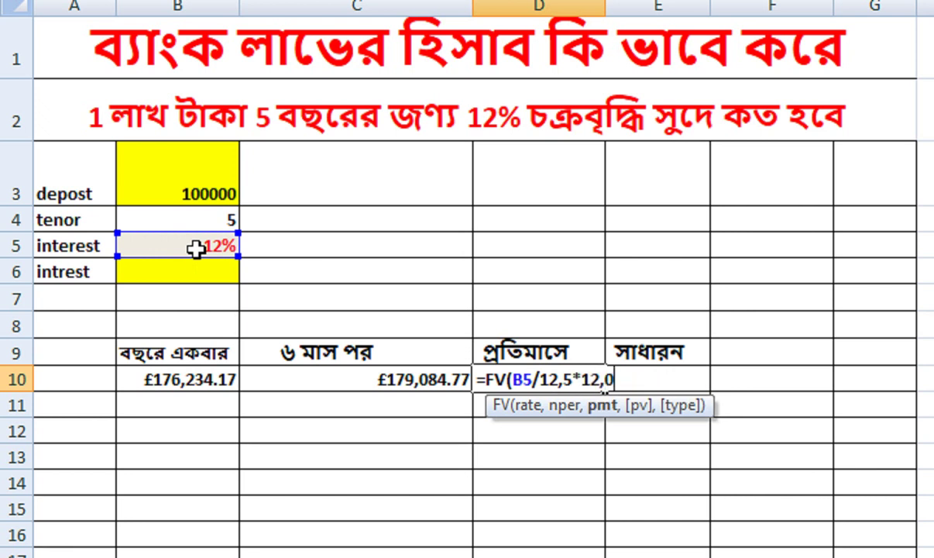
type(",")
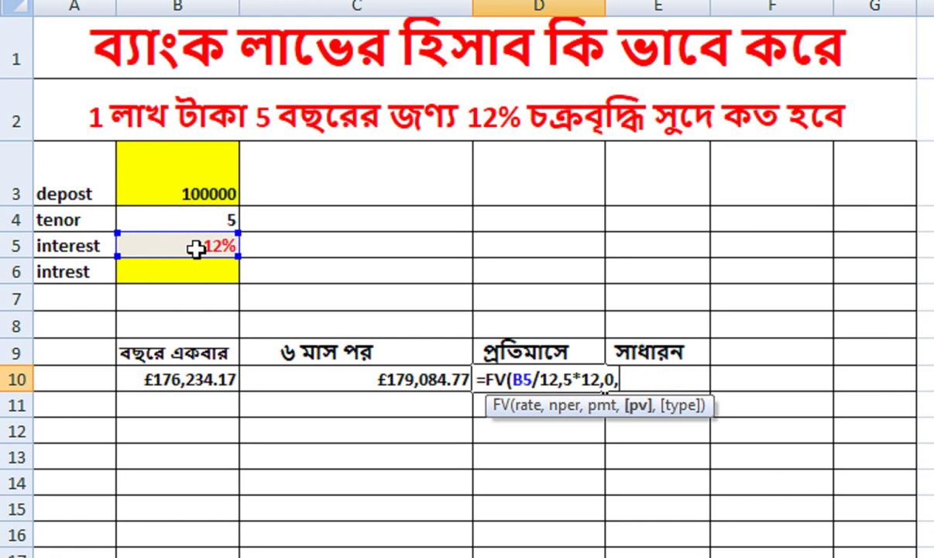
type("-")
left_click(211, 187)
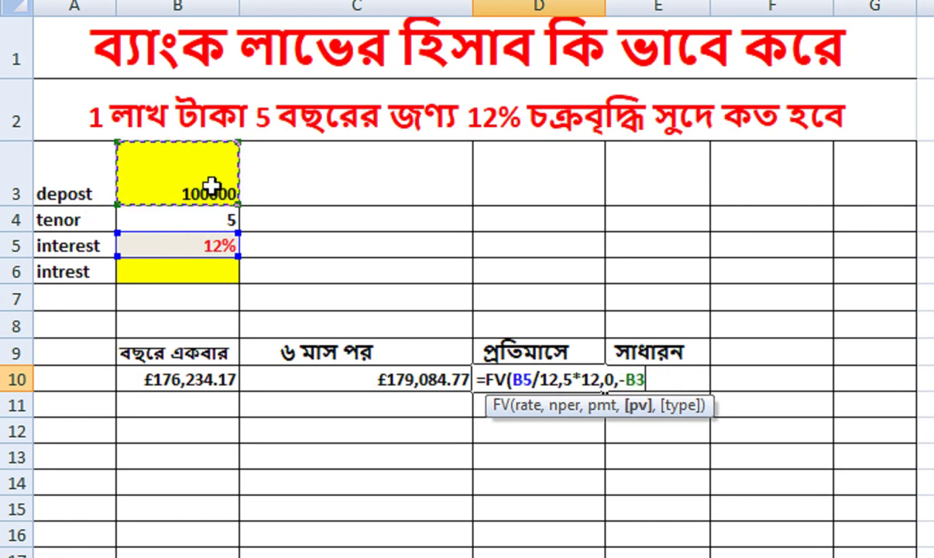
type("0")
key("Return")
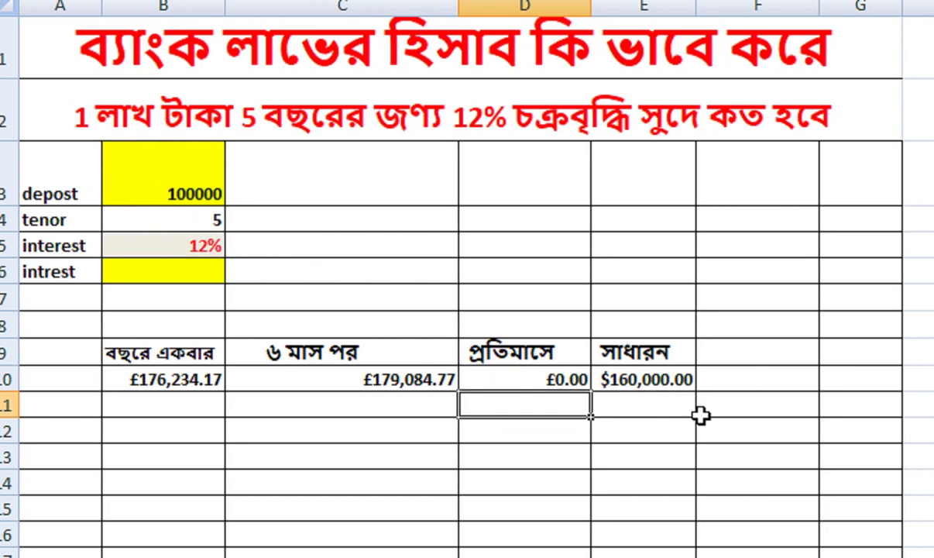
Erase the formula in D10 back to its equals sign
double_click(545, 379)
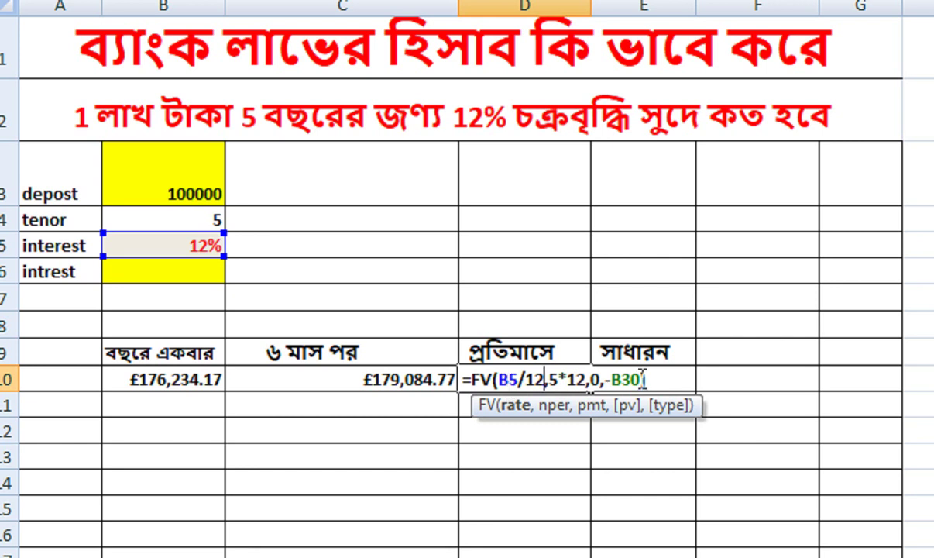
left_click(643, 379)
key("BackSpace")
key("BackSpace")
key("BackSpace")
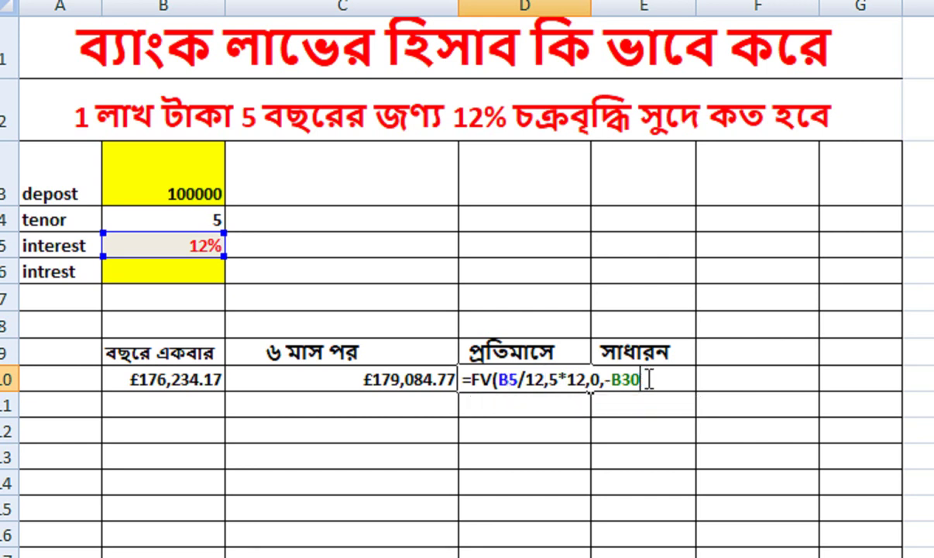
key("BackSpace")
key("BackSpace")
key("BackSpace")
key("BackSpace")
key("BackSpace")
key("BackSpace")
key("BackSpace")
key("BackSpace")
key("BackSpace")
key("BackSpace")
key("BackSpace")
key("BackSpace")
key("BackSpace")
key("BackSpace")
key("BackSpace")
key("BackSpace")
key("BackSpace")
key("BackSpace")
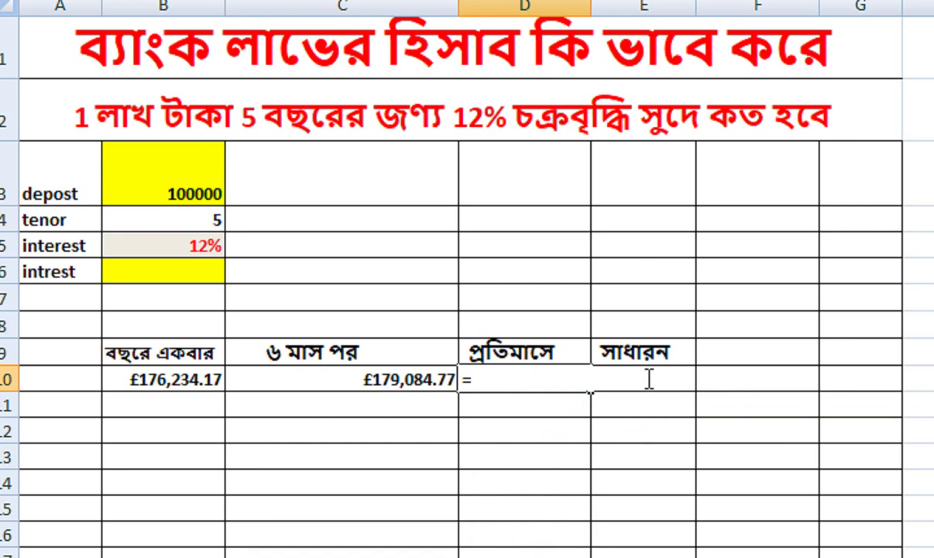
Calculate the monthly compounded value in D10 under প্রতিমাসে with the formula =FV(B5/12,B4*12,0,-B3)
type("fv")
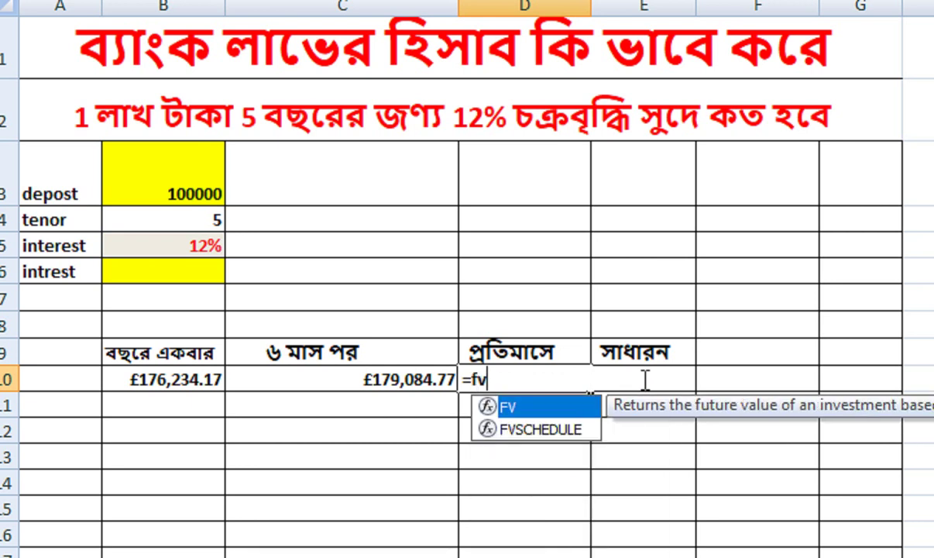
key("Tab")
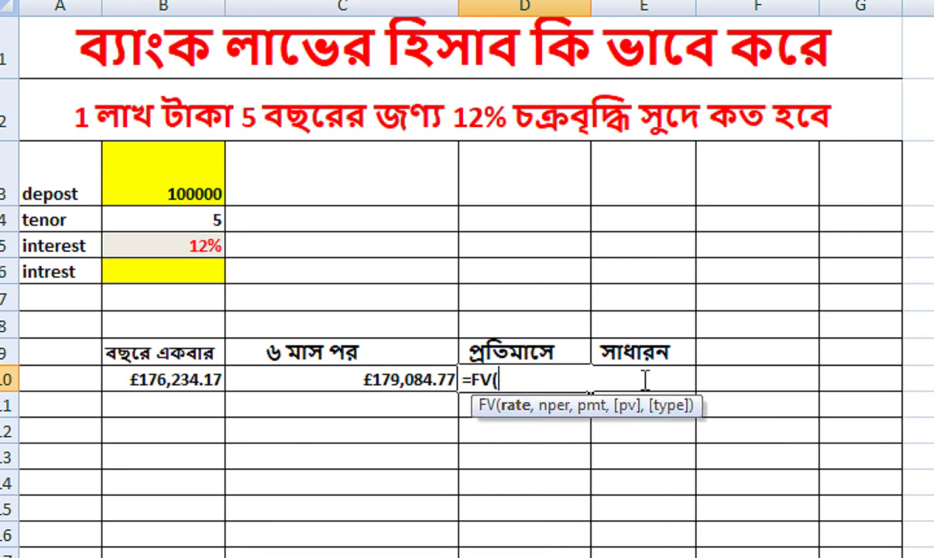
left_click(194, 246)
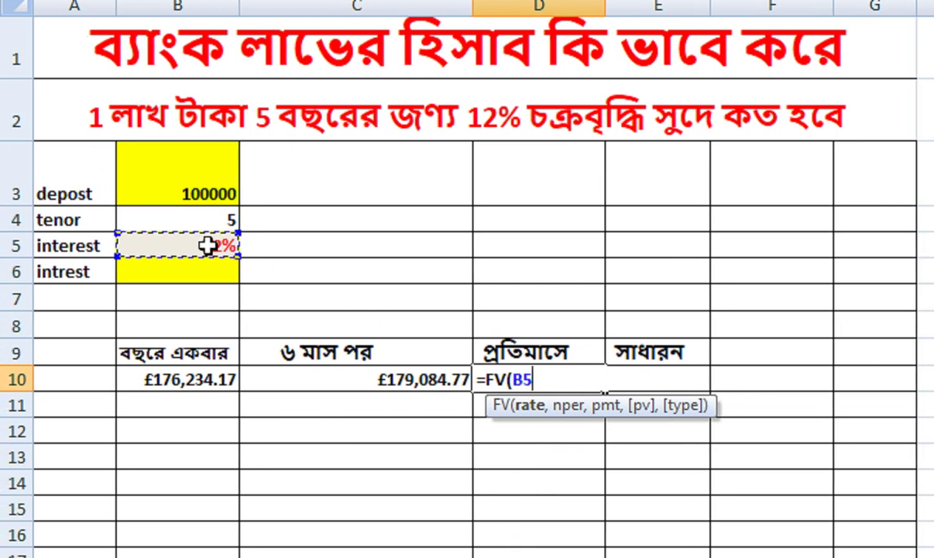
type("/12,")
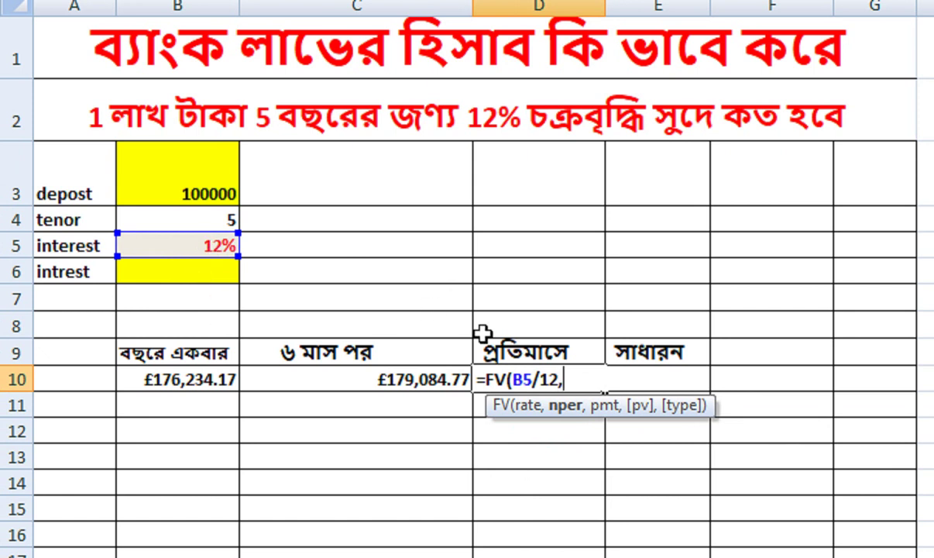
left_click(224, 218)
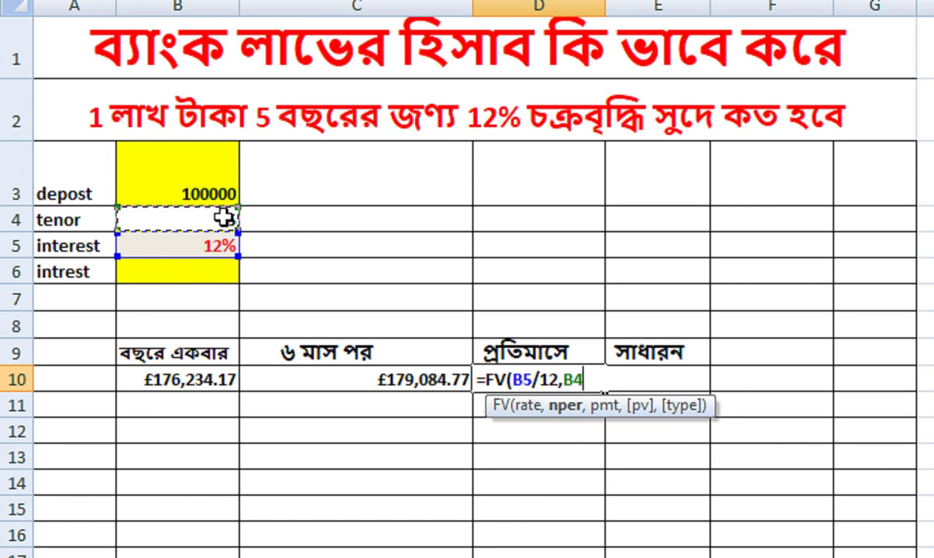
type("*12")
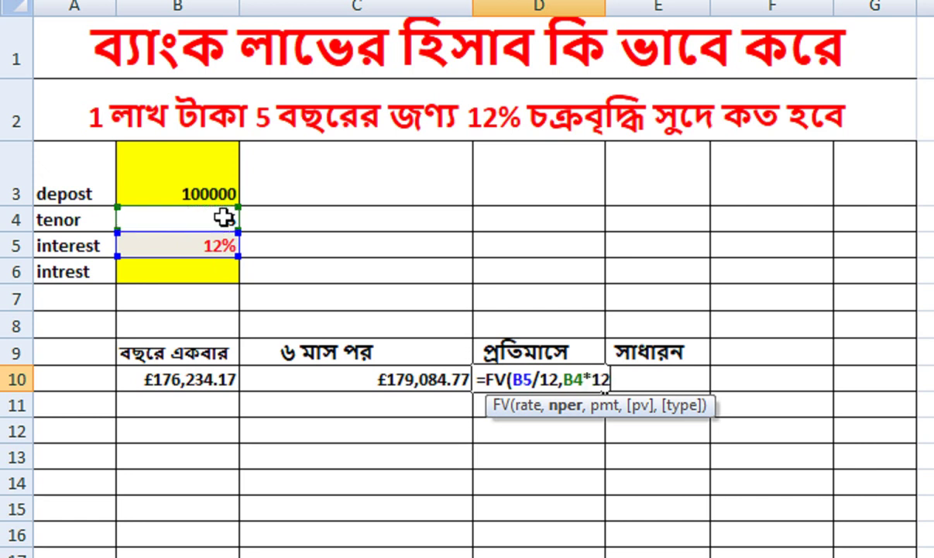
type(",")
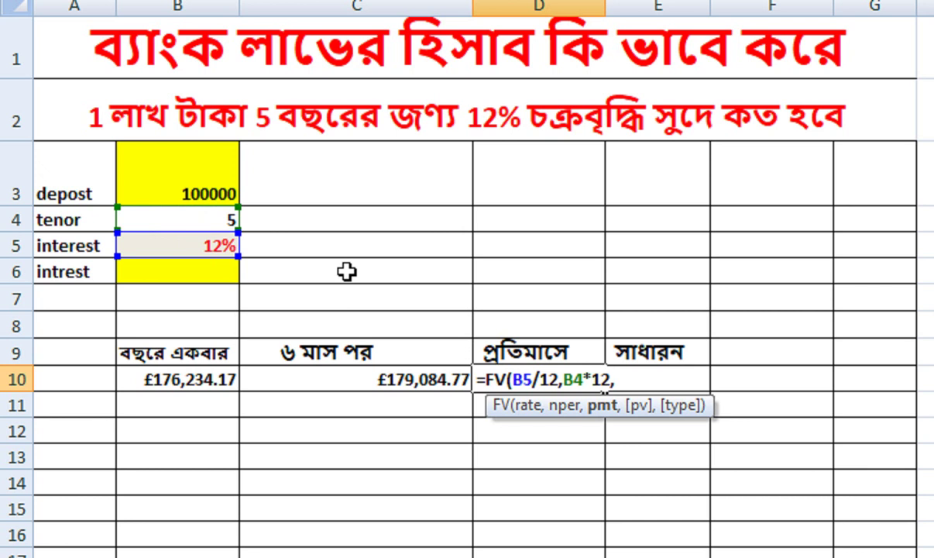
type("0,")
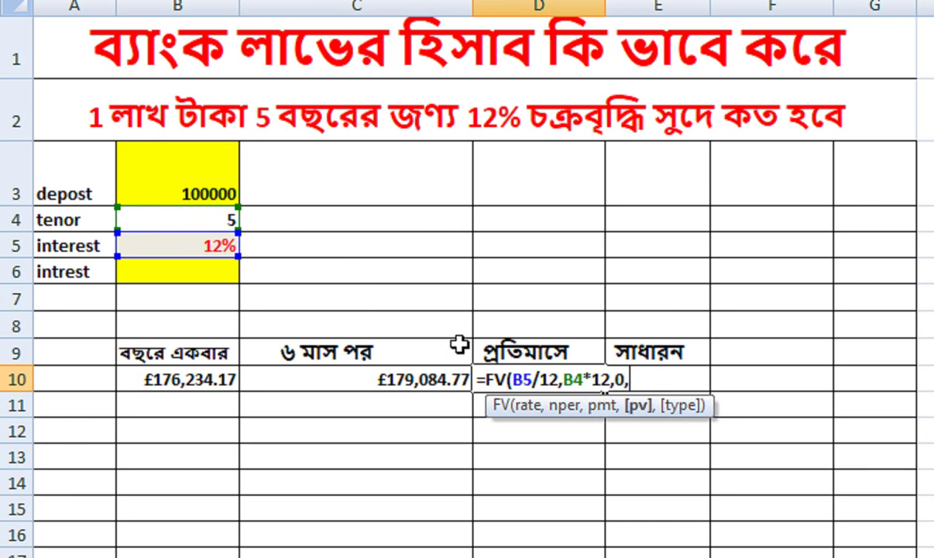
type("-")
left_click(220, 191)
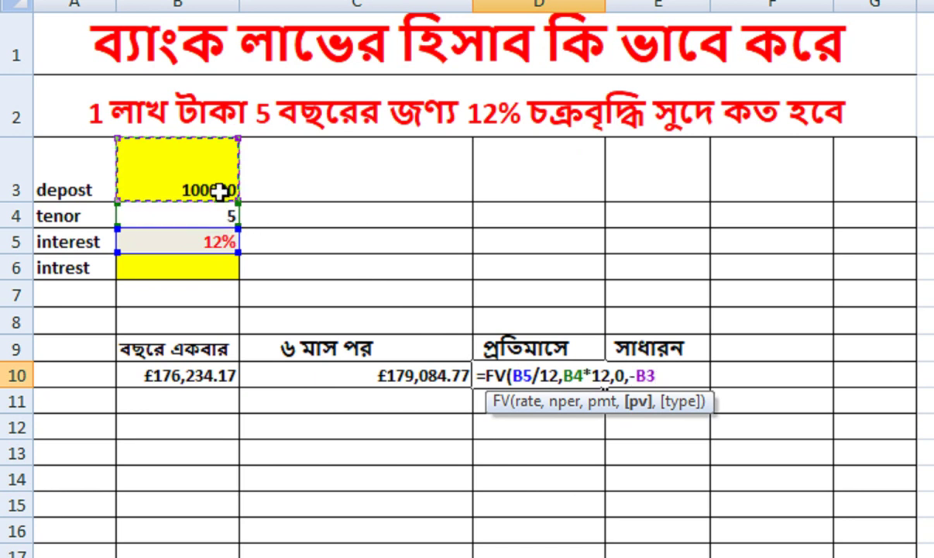
type(")")
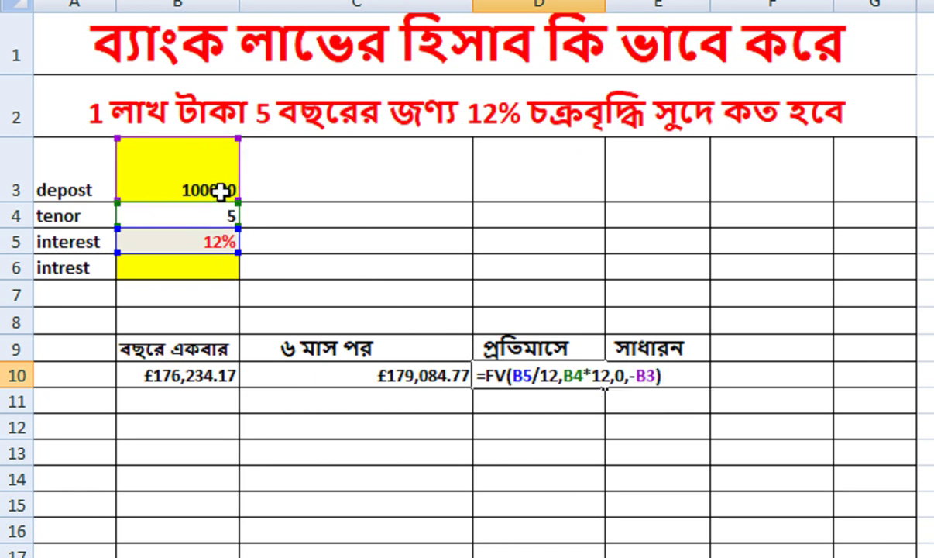
key("Return")
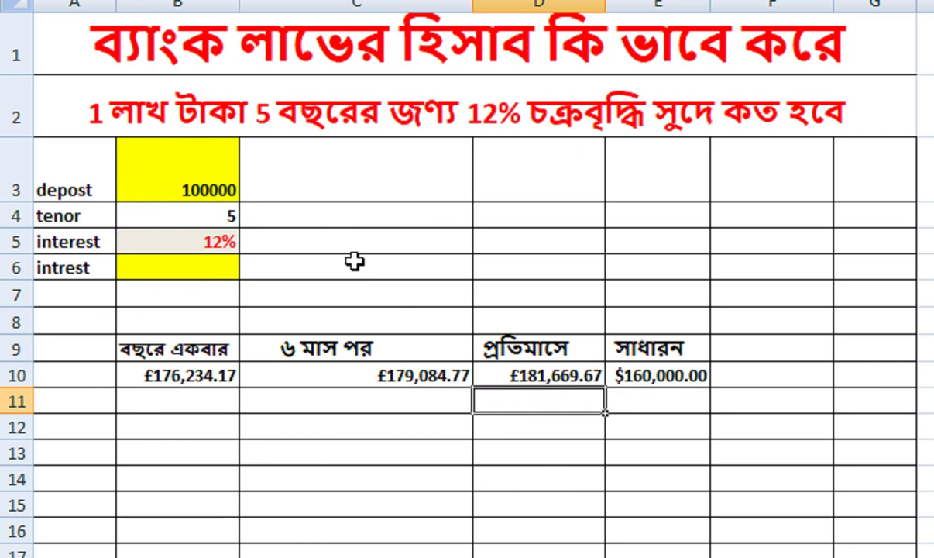
Format the results in B10:E10 with comma style instead of currency symbols and fill those cells yellow
left_click(502, 372)
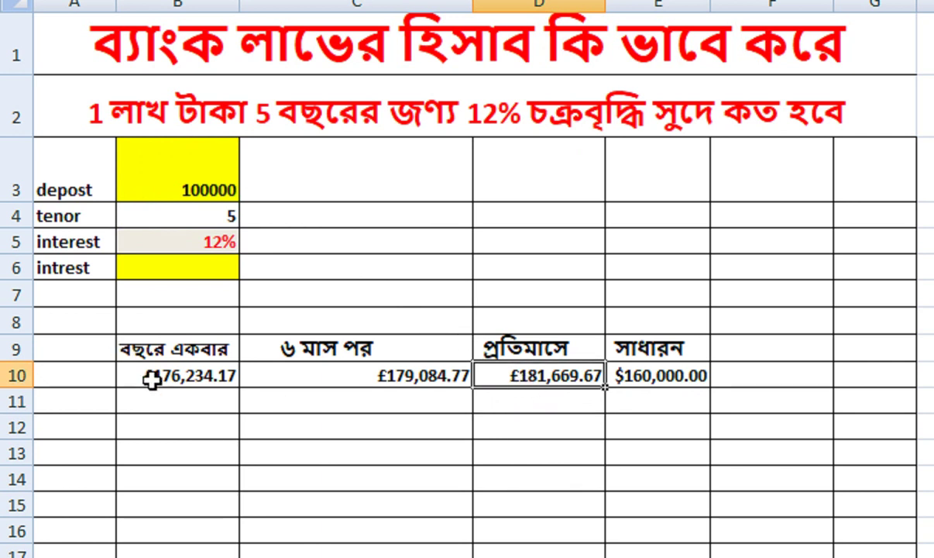
left_click_drag(139, 377, 418, 377)
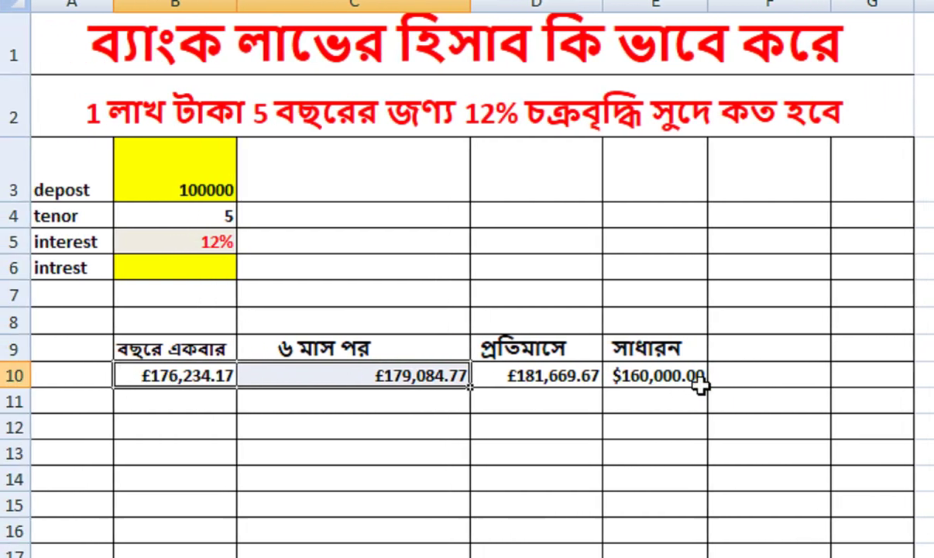
left_click(621, 375)
left_click_drag(616, 376, 188, 377)
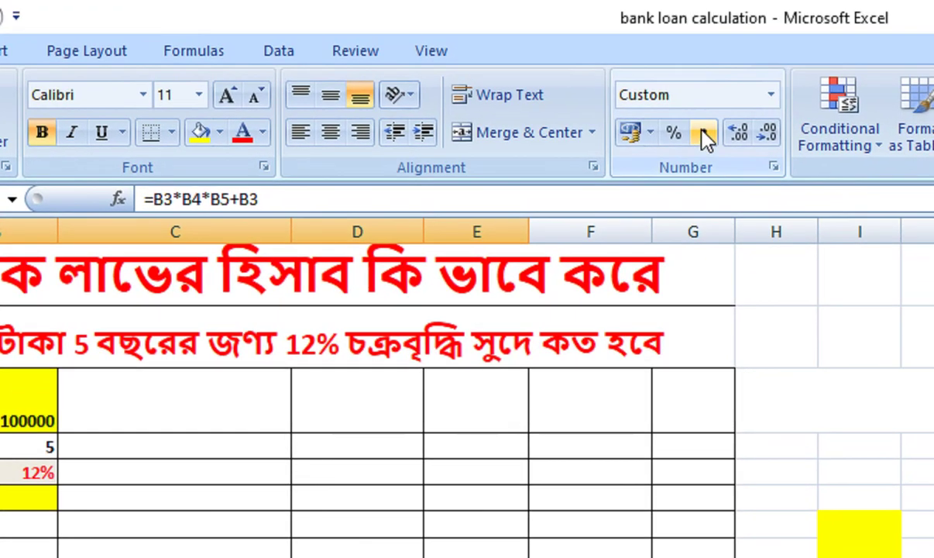
left_click(728, 67)
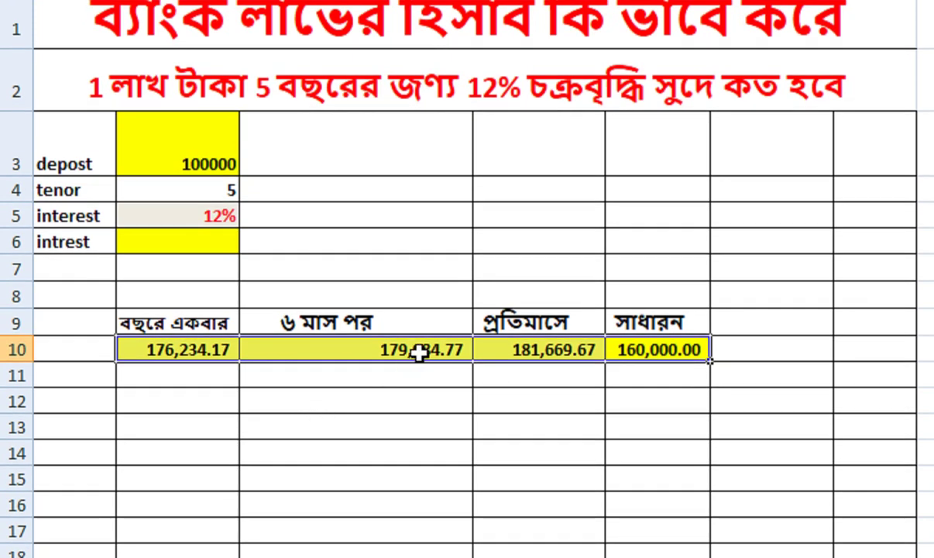
left_click(419, 350)
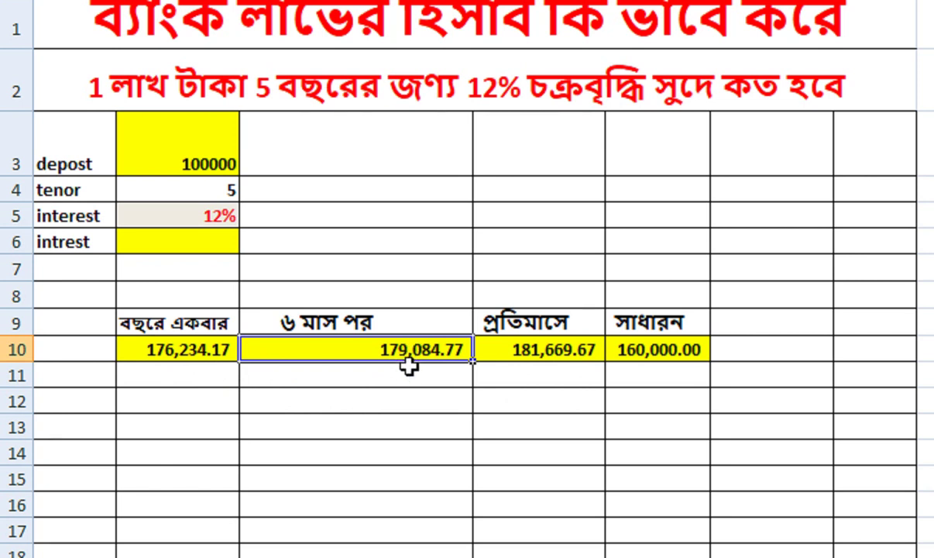